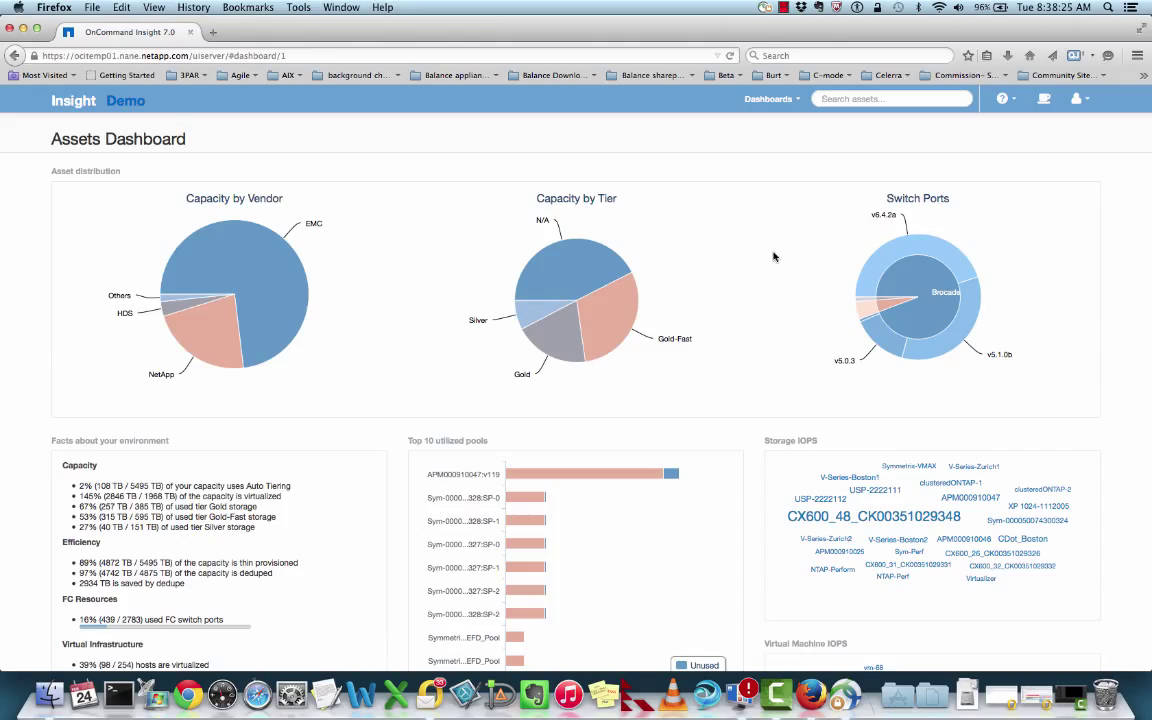
# Search the assets for "vm_" and open the virtual machine VM_Exchange_1
pyautogui.click(854, 98)
pyautogui.write('vm_')
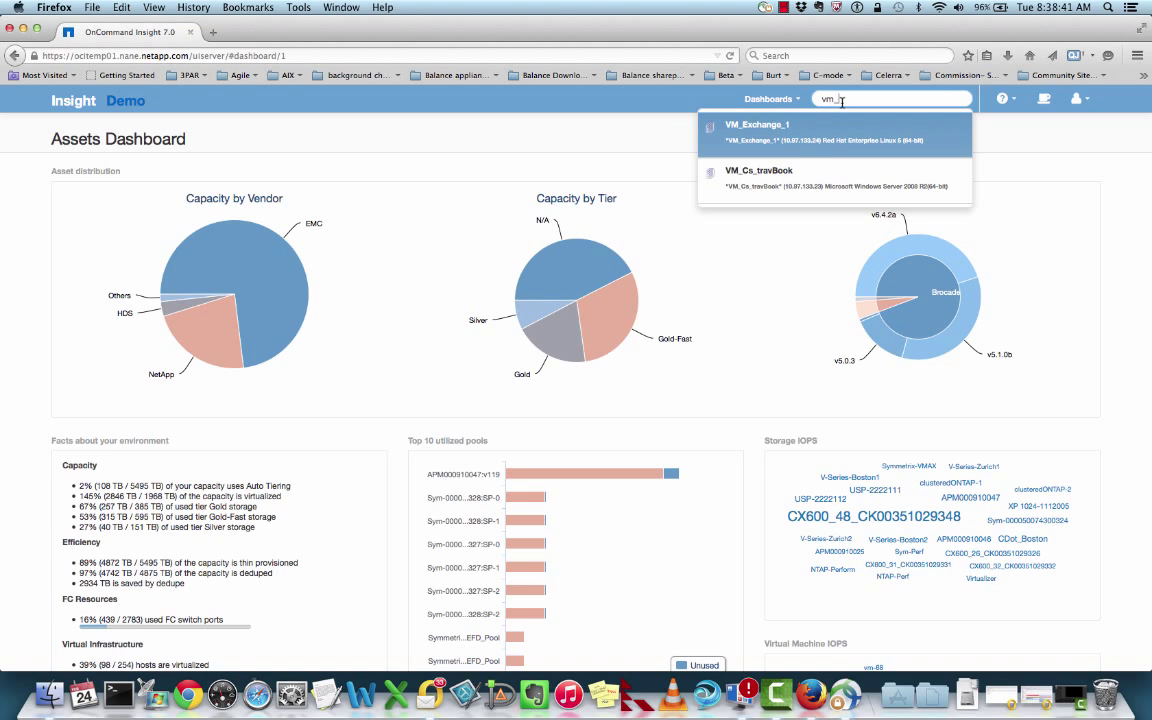
pyautogui.click(793, 148)
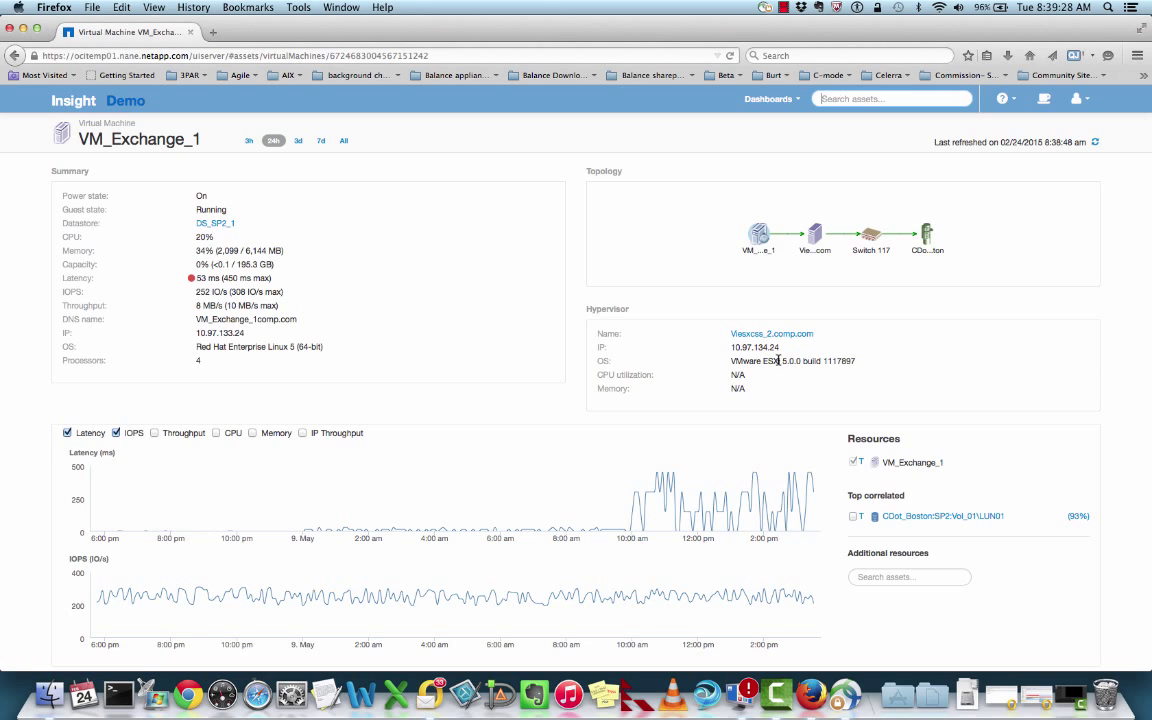
# Review VM_Exchange_1's latency and IOPS charts together with its VMDKs, ports and violations tables
pyautogui.scroll(-3, 543, 389)
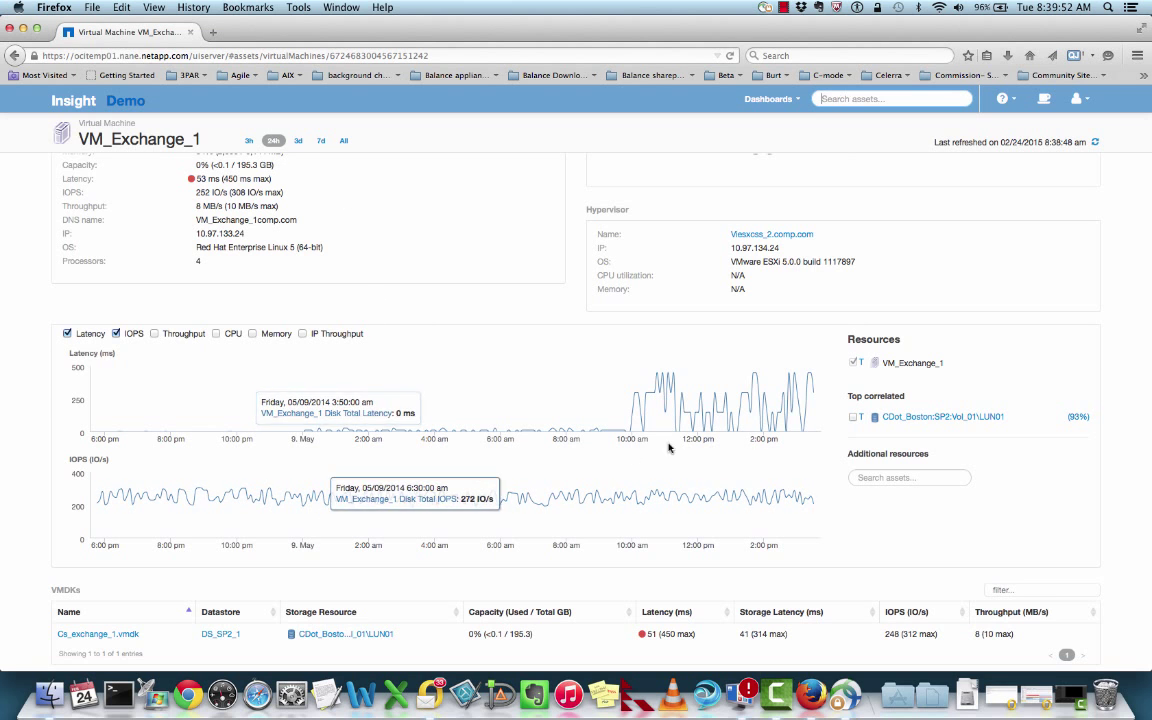
pyautogui.scroll(-3, 599, 457)
pyautogui.scroll(-1, 596, 456)
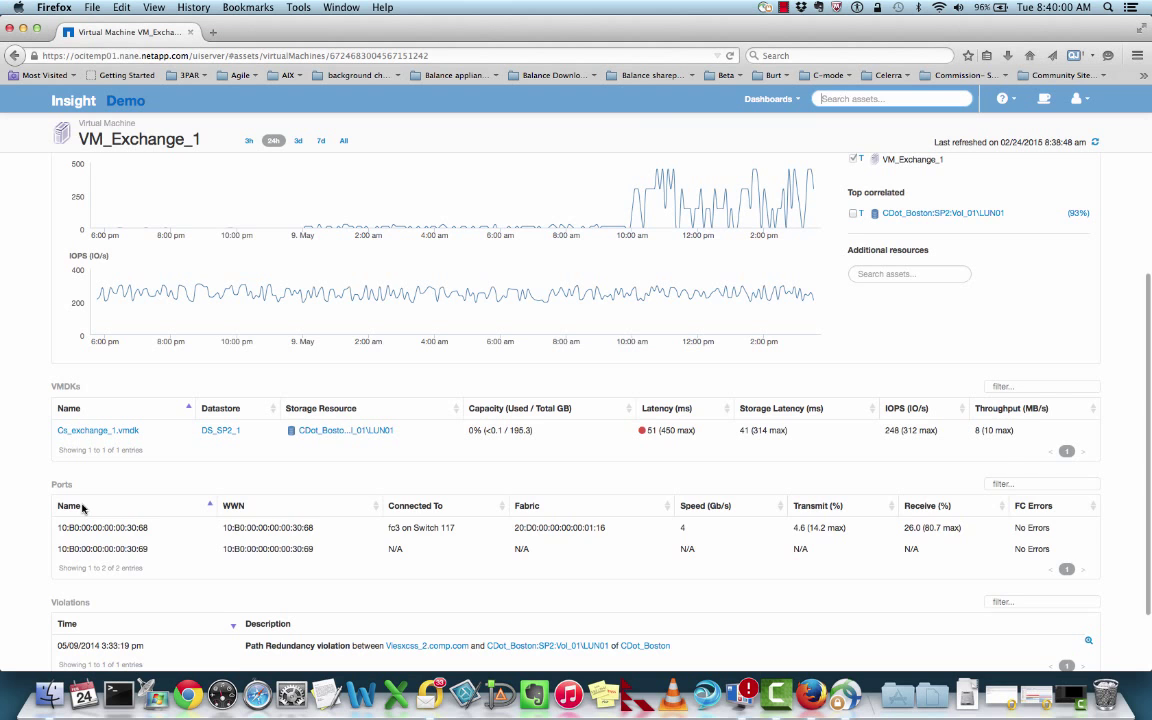
pyautogui.scroll(-1, 224, 599)
pyautogui.scroll(4, 224, 599)
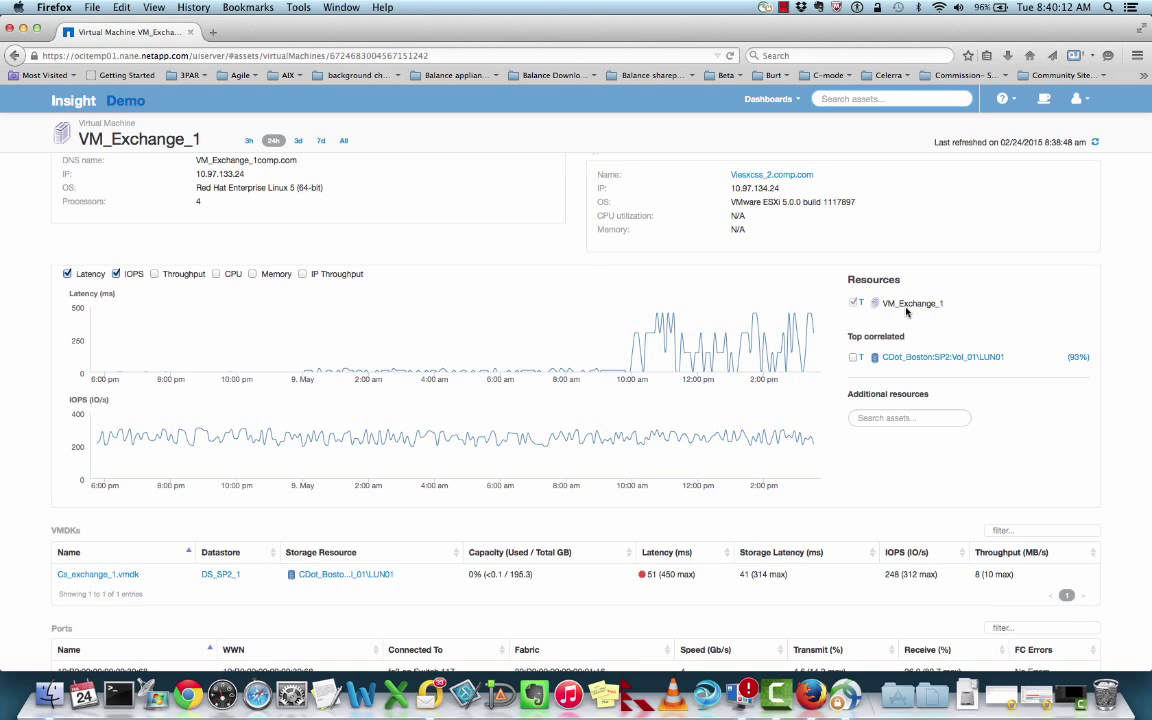
# Inspect the correlation breakdown of CDot_Boston:SP2:Vol_01\LUN01 and overlay that volume on VM_Exchange_1's performance charts
pyautogui.moveTo(858, 302); pyautogui.dragTo(855, 310)
pyautogui.click(855, 358)
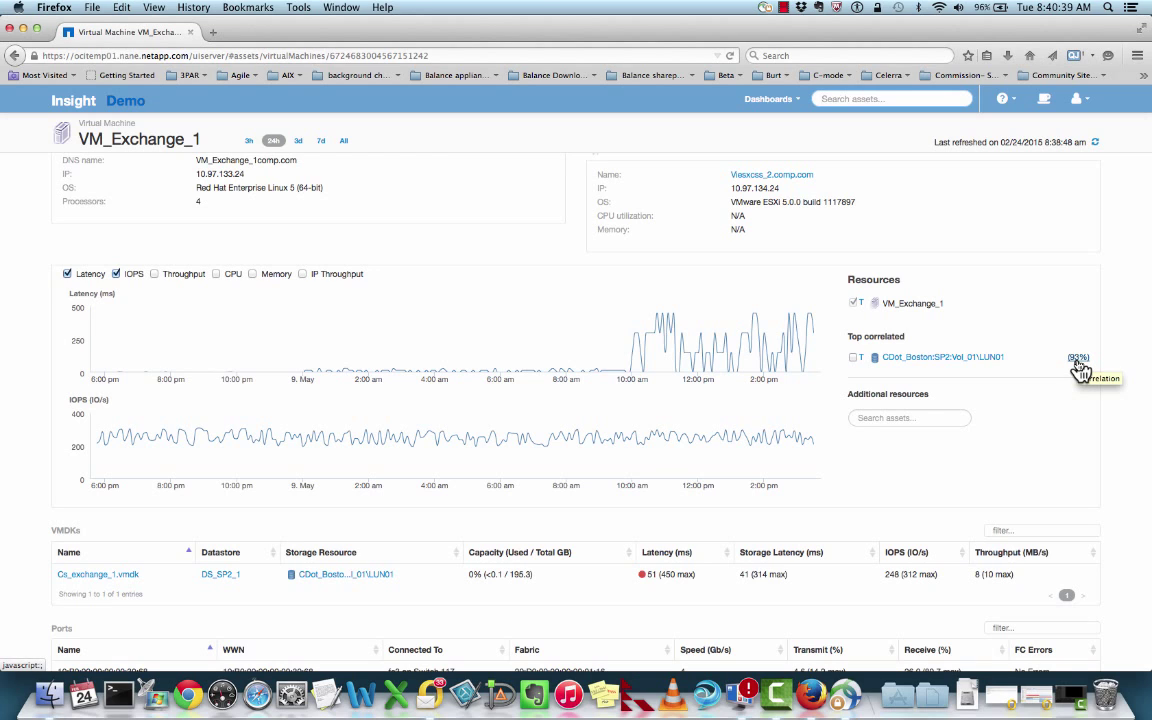
pyautogui.click(1078, 360)
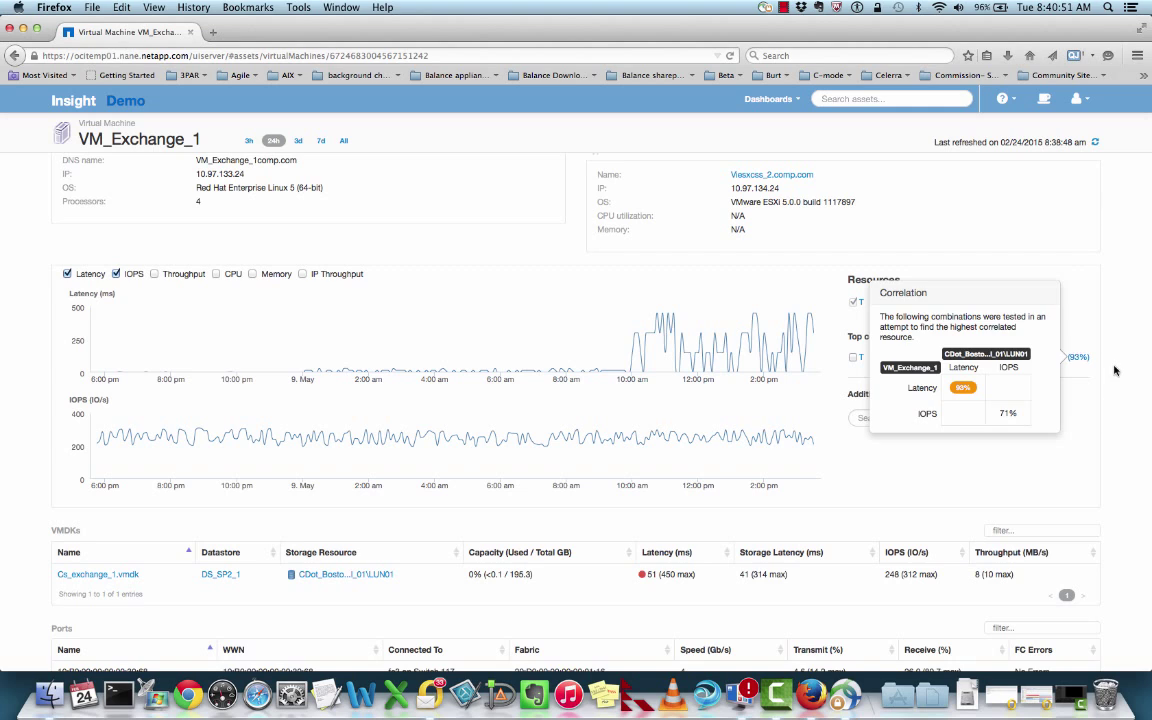
pyautogui.click(853, 359)
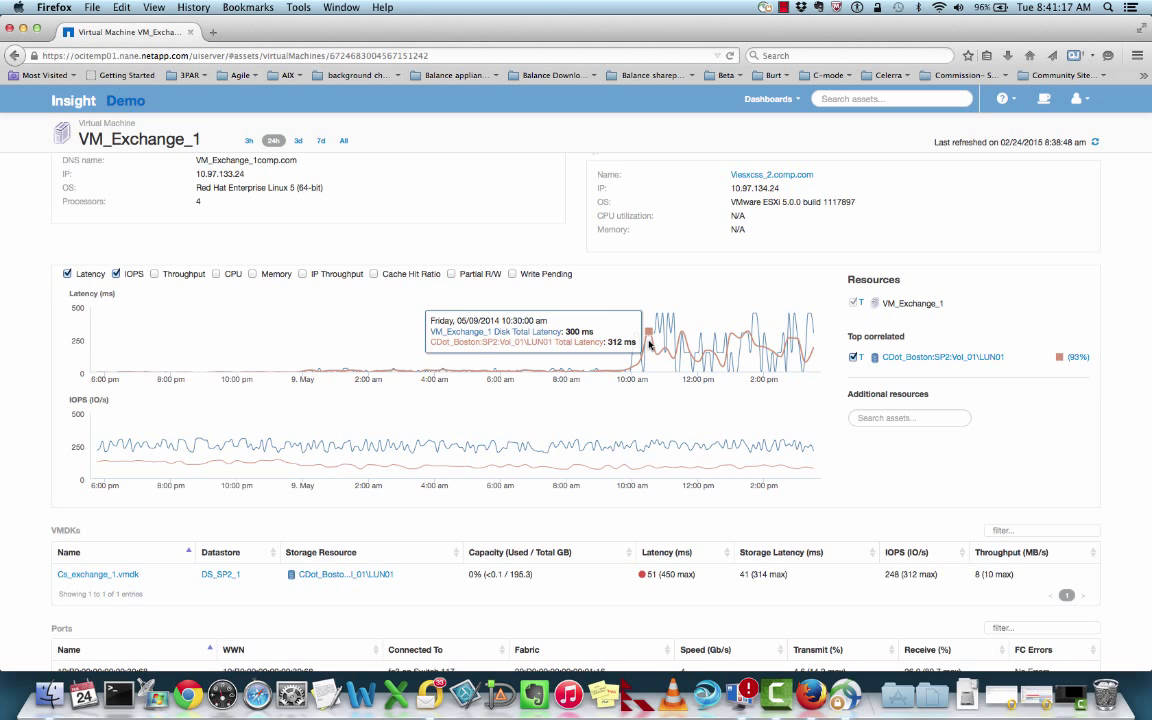
pyautogui.click(863, 360)
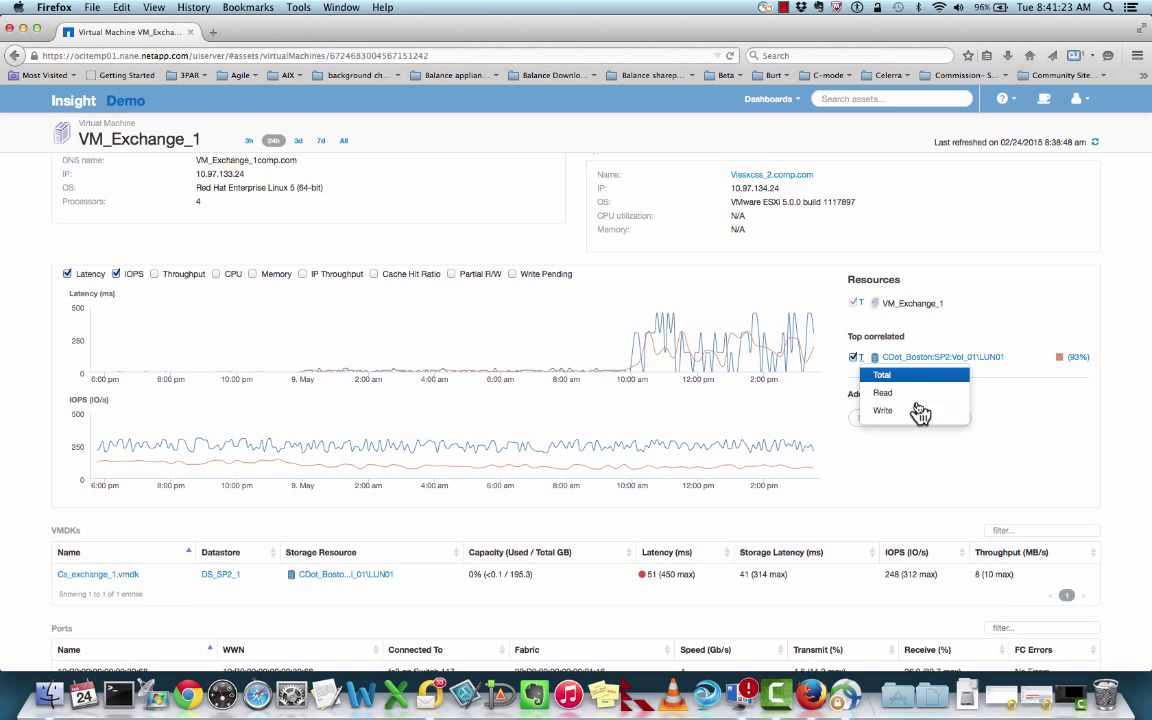
pyautogui.click(997, 425)
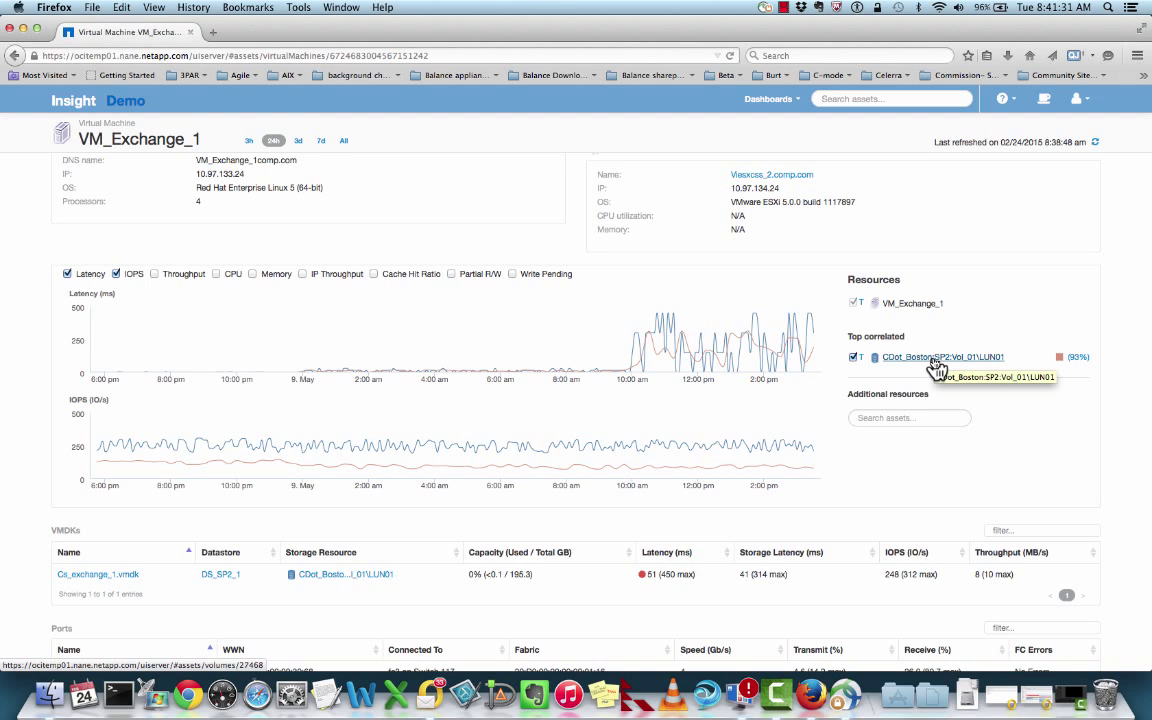
# Open the correlated volume CDot_Boston:SP2:Vol_01\LUN01 and show its correlation breakdown with node CDot_Boston_N1
pyautogui.click(935, 362)
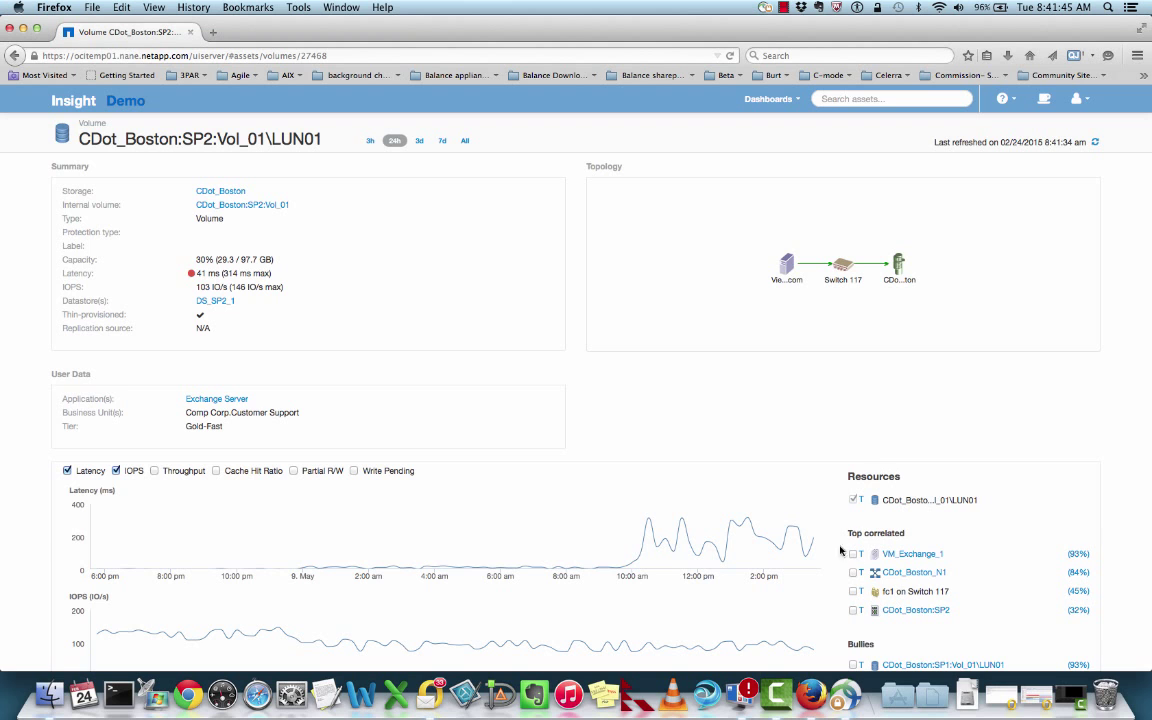
pyautogui.scroll(-3, 977, 505)
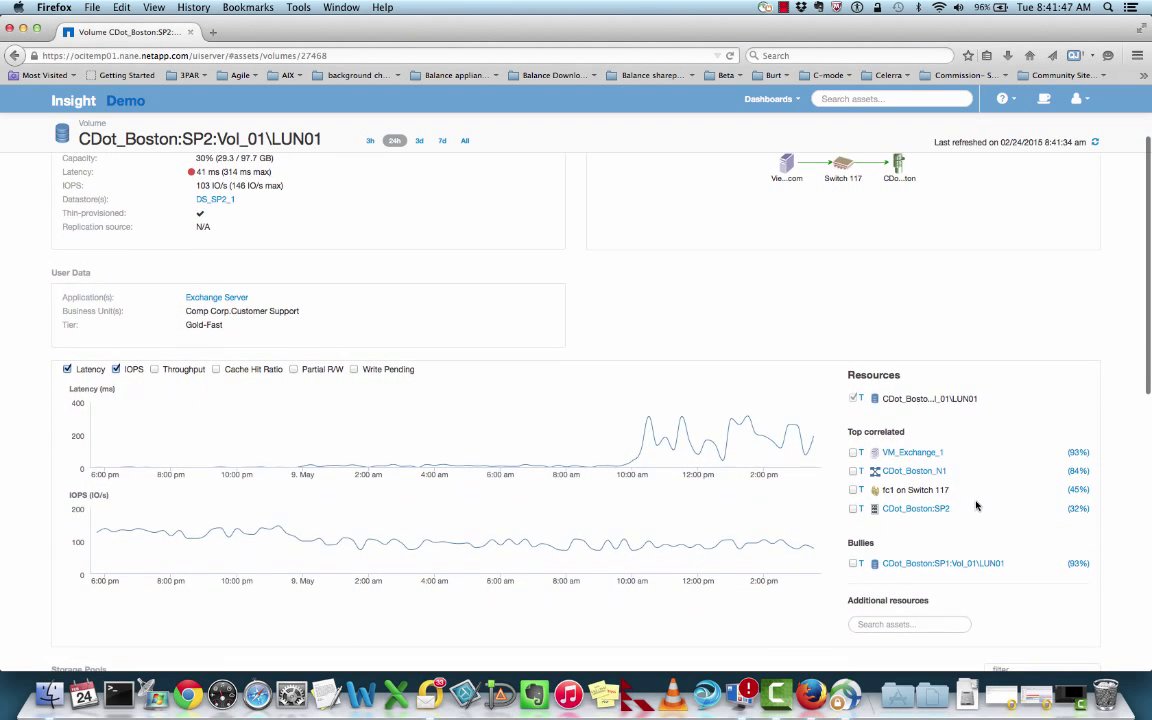
pyautogui.scroll(-1, 977, 505)
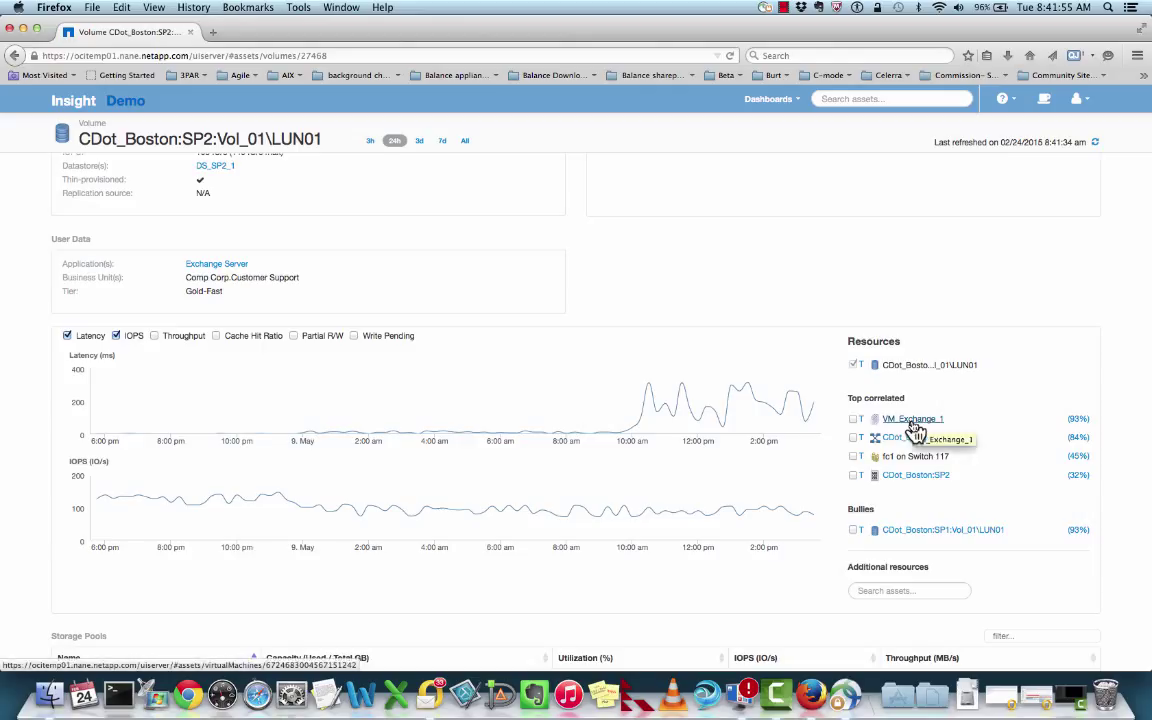
pyautogui.click(1078, 440)
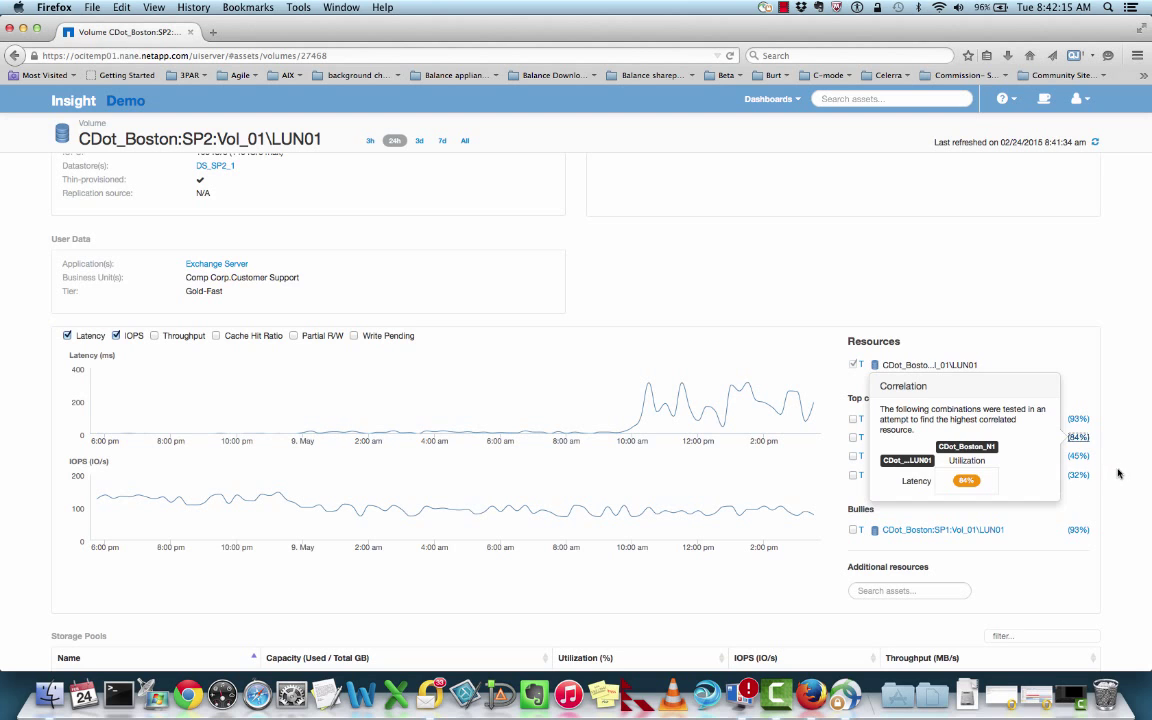
# Overlay storage node CDot_Boston_N1 on the volume's charts and examine the latency and IOPS curves after 10:00 am
pyautogui.click(852, 437)
pyautogui.moveTo(742, 481)
pyautogui.scroll(-2, 742, 481)
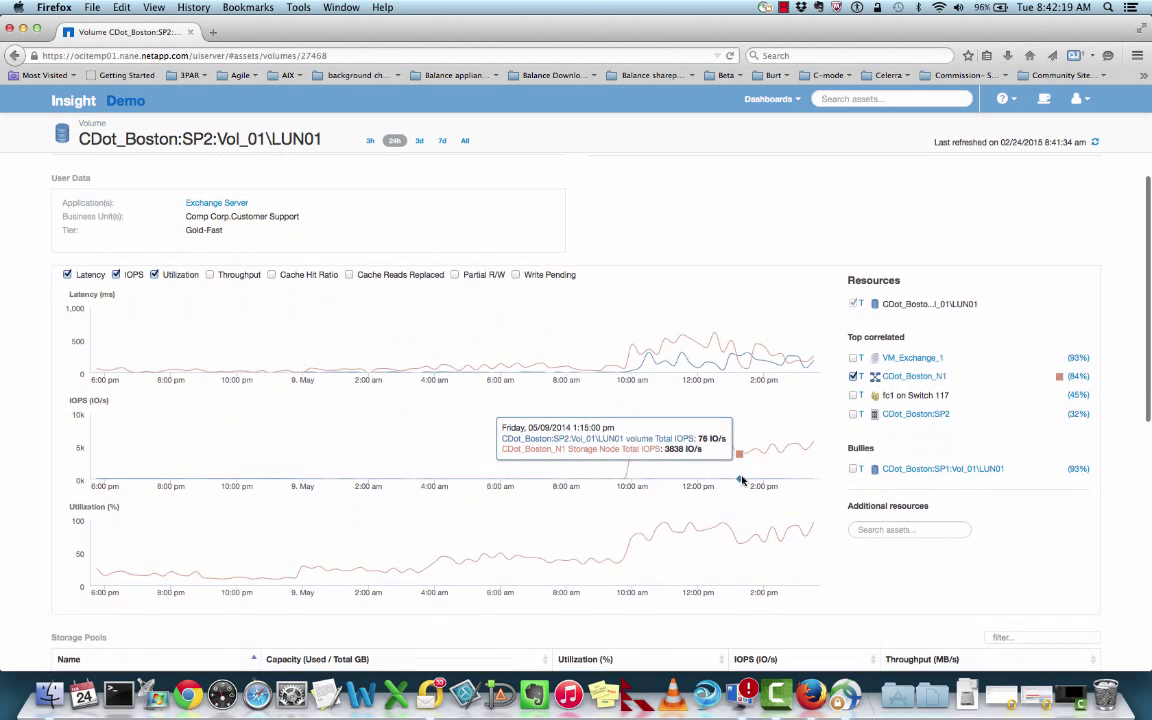
pyautogui.moveTo(705, 360)
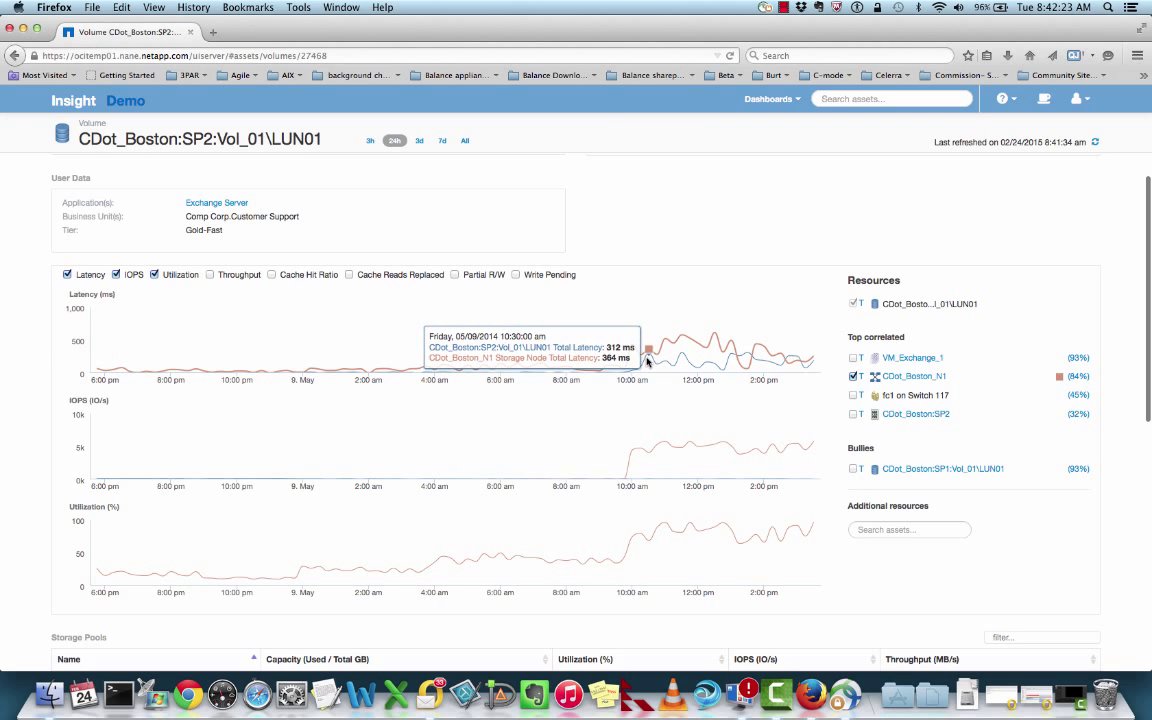
pyautogui.moveTo(643, 477)
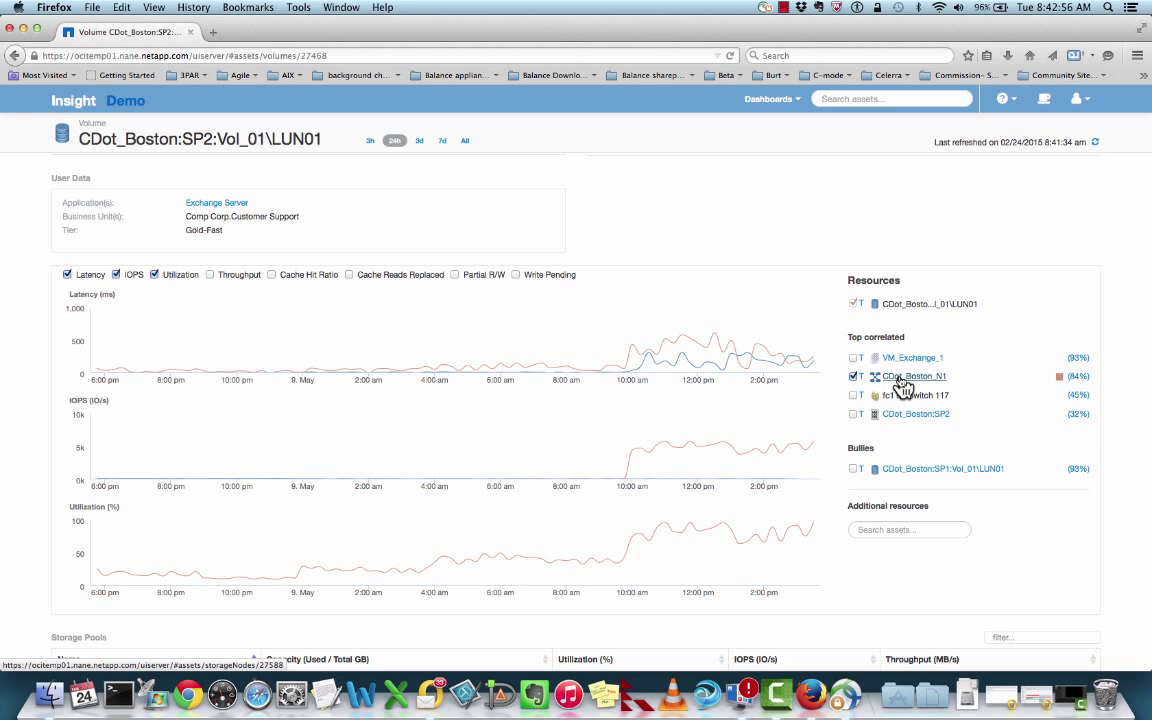
# Open storage node CDot_Boston_N1, check its correlation with CDot_Boston:SP1:Vol_01, and overlay that internal volume on the node's charts
pyautogui.click(903, 378)
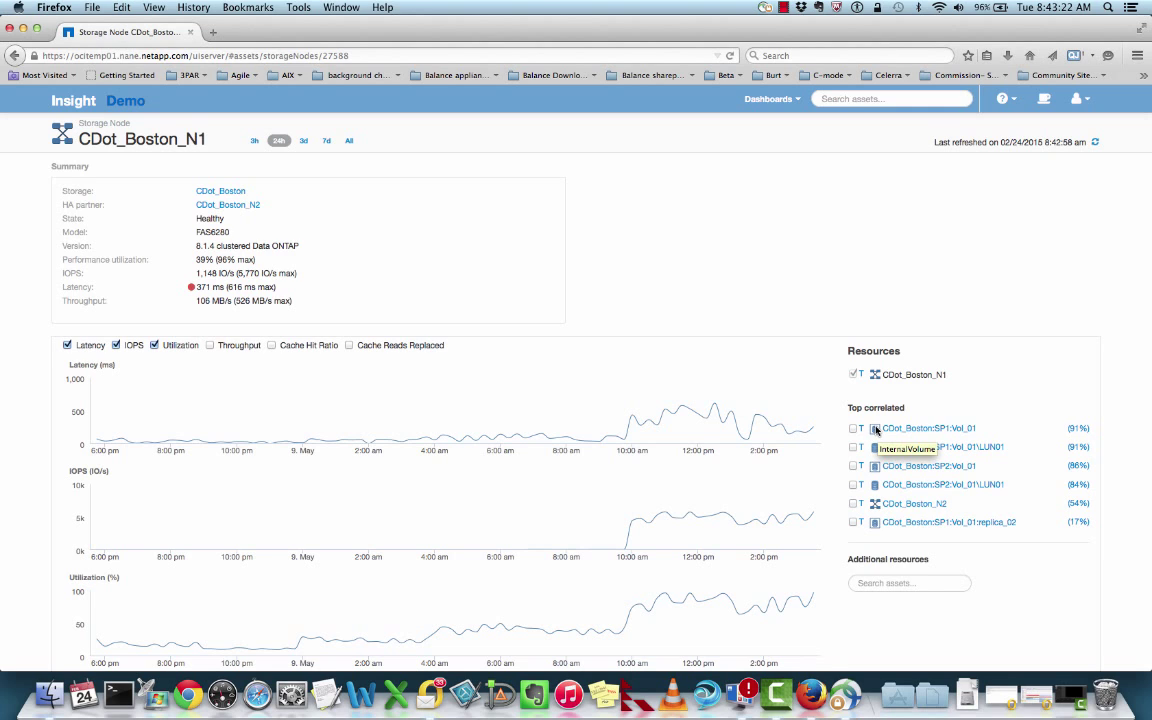
pyautogui.click(1078, 430)
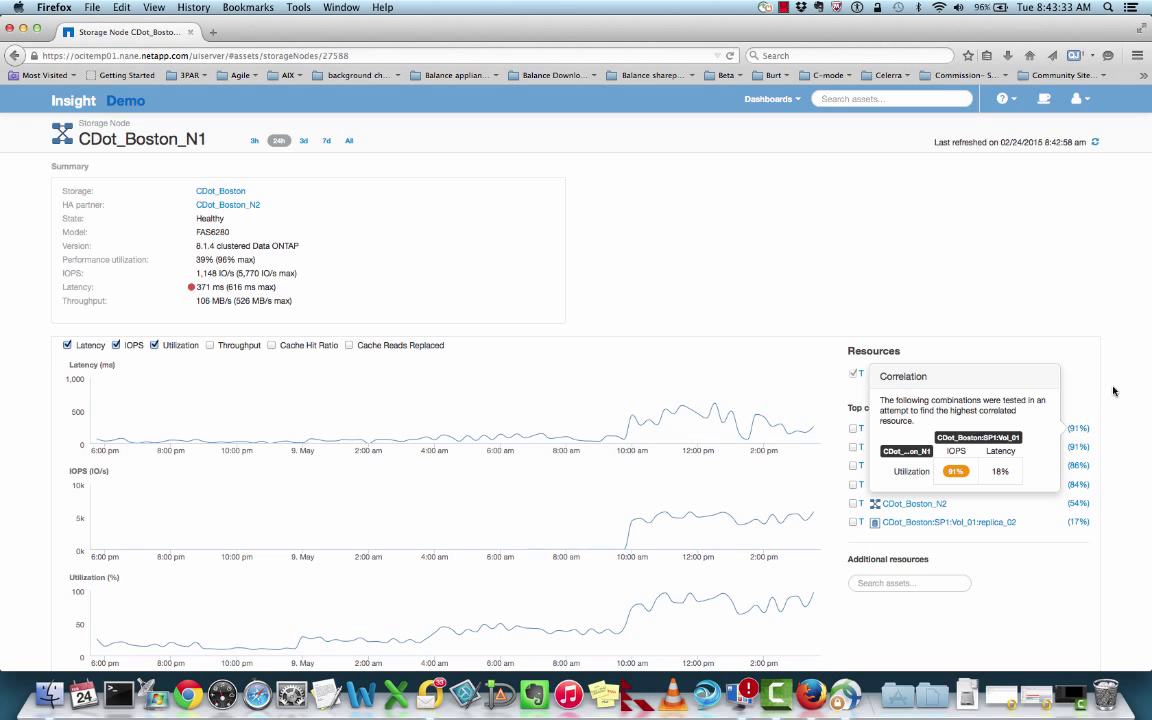
pyautogui.click(854, 431)
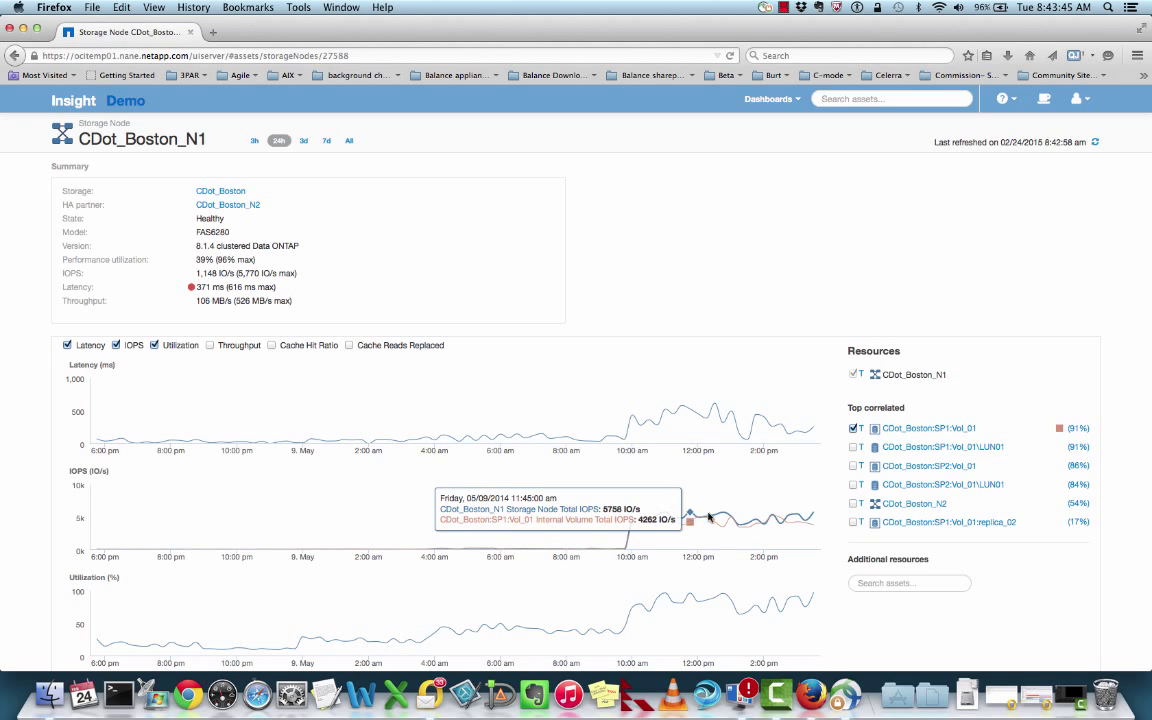
# Open internal volume CDot_Boston:SP1:Vol_01 and show its correlation breakdown with storage pool CDot_Boston:SP1
pyautogui.click(897, 432)
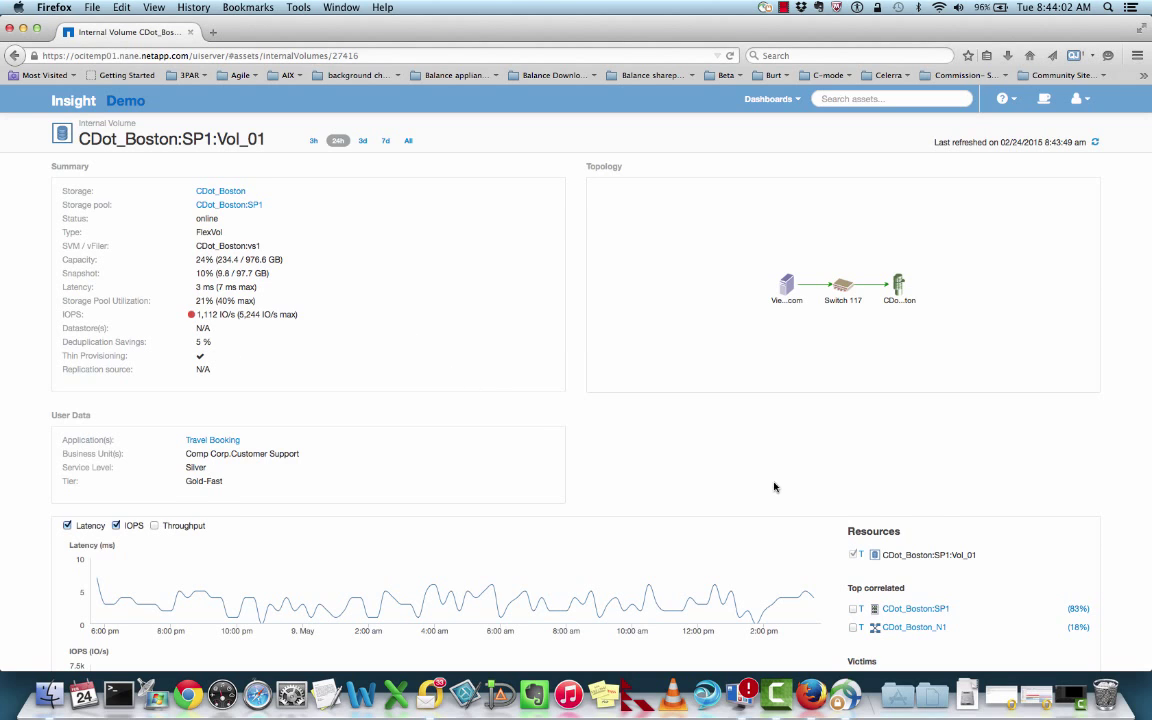
pyautogui.scroll(-3, 774, 486)
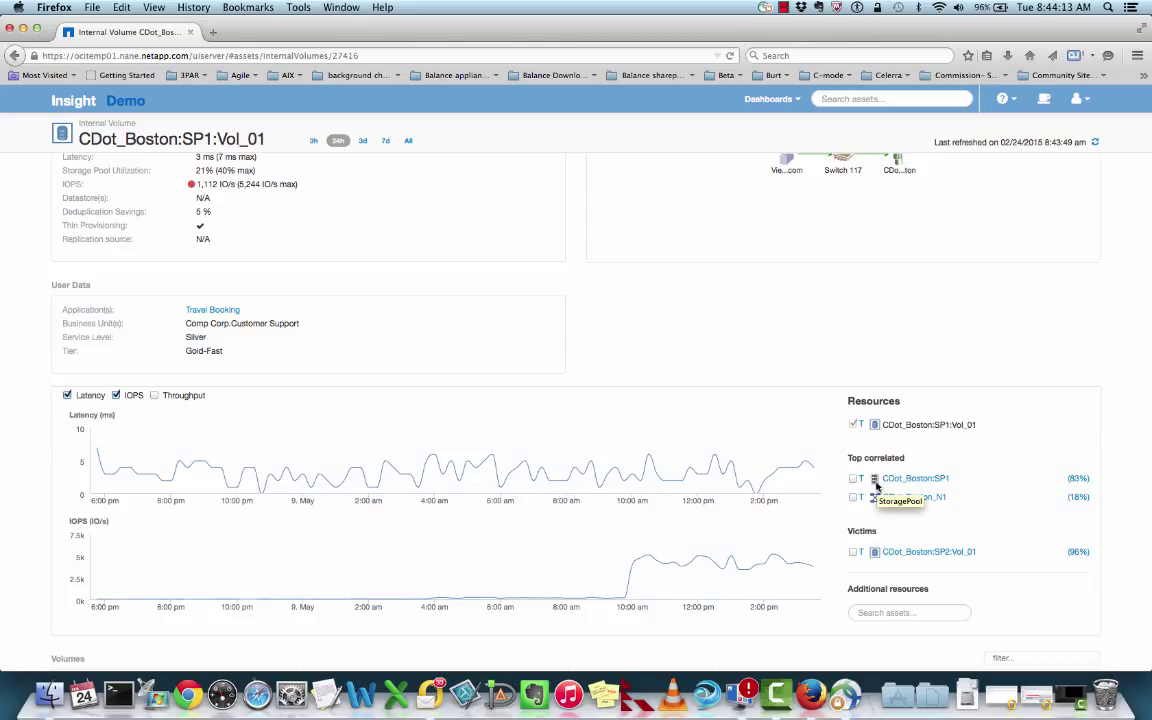
pyautogui.click(1076, 480)
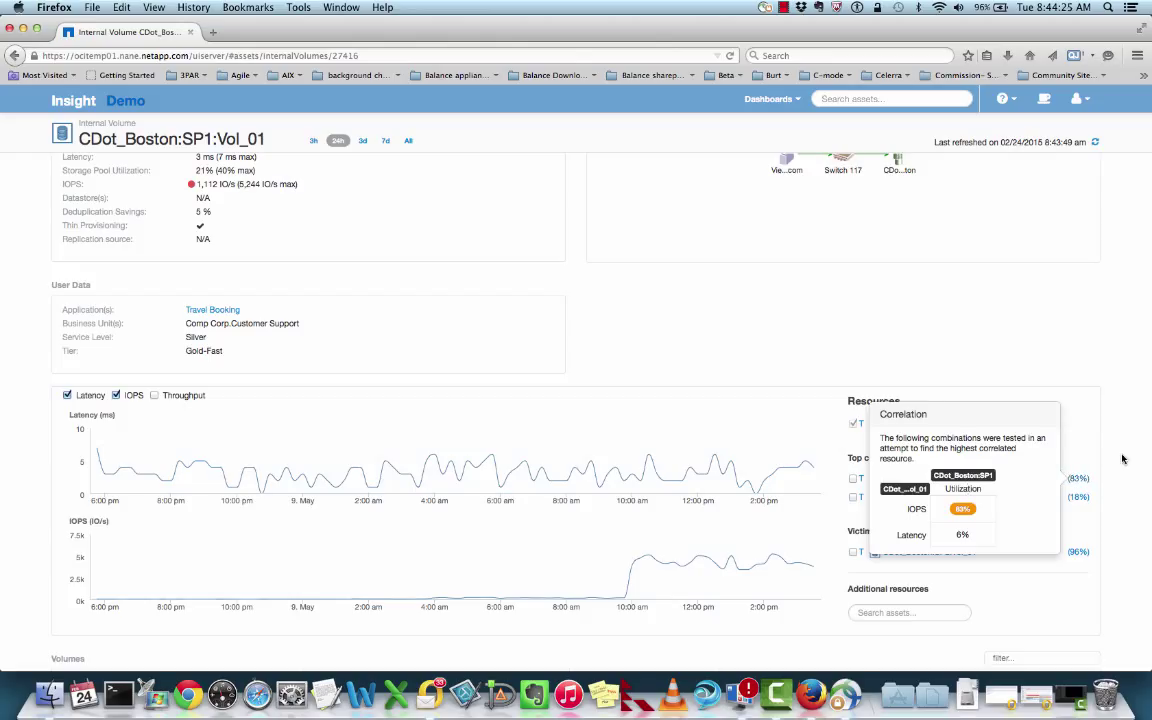
# Go through storage pool CDot_Boston:SP1 to its top correlated volume CDot_Boston:SP1:Vol_01\LUN01 and review that volume's correlated resources and victims
pyautogui.click(906, 482)
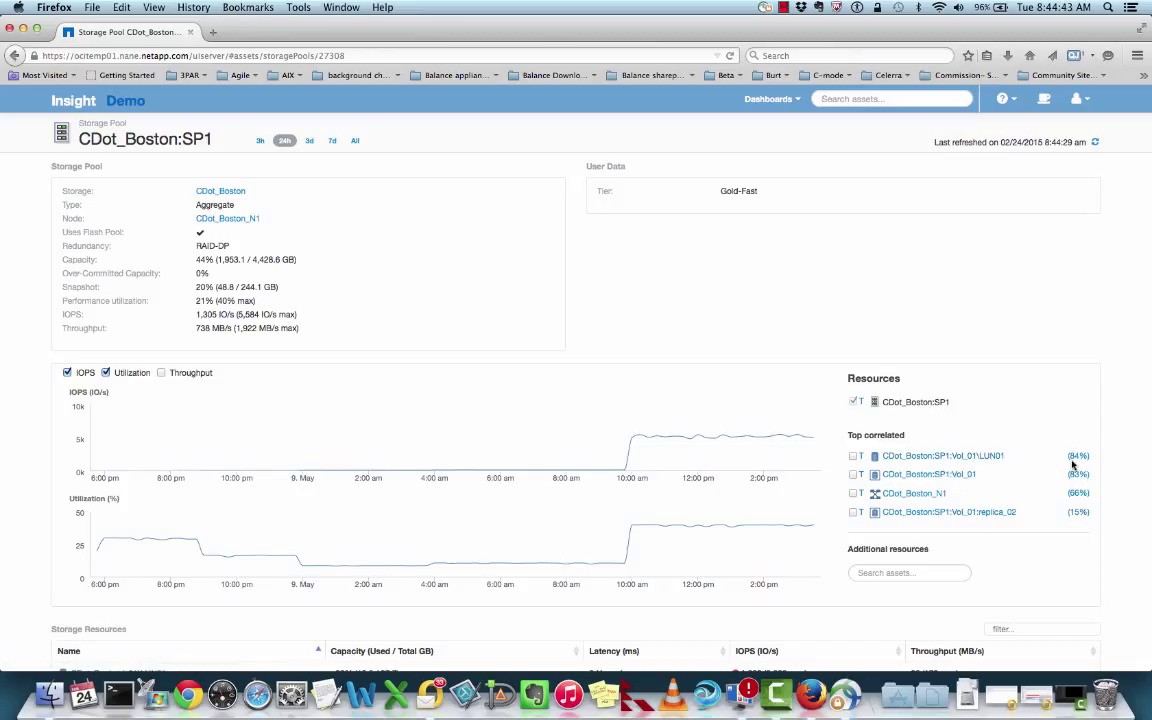
pyautogui.moveTo(1077, 462)
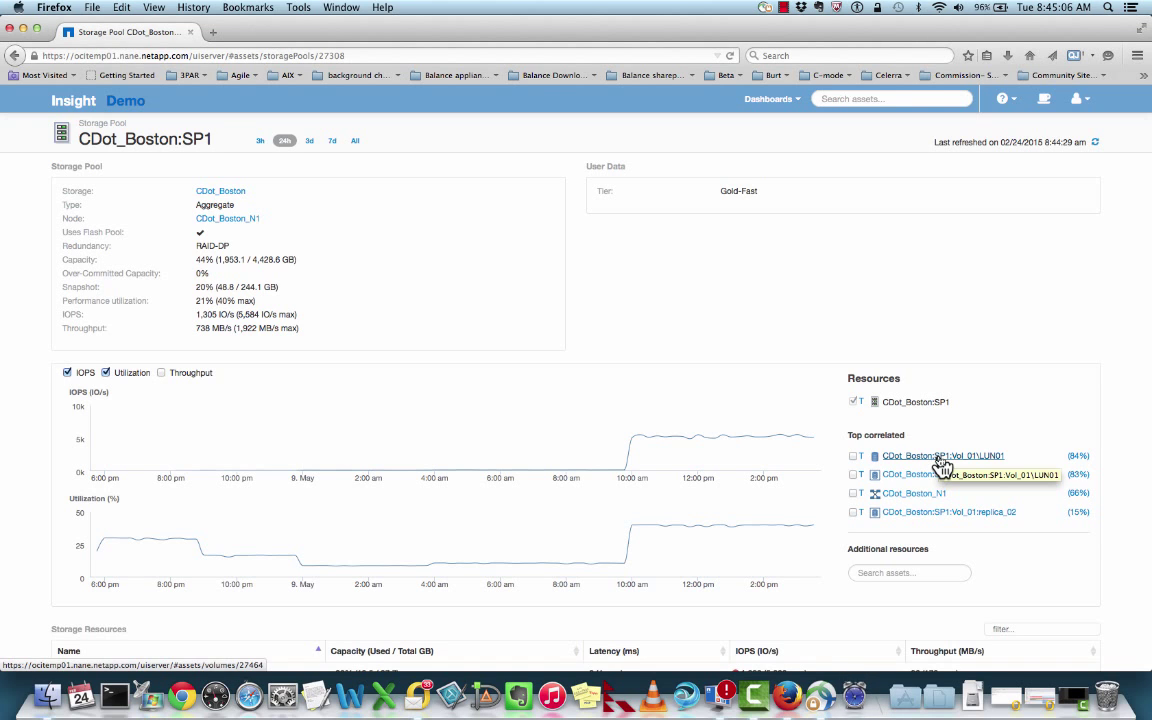
pyautogui.click(911, 460)
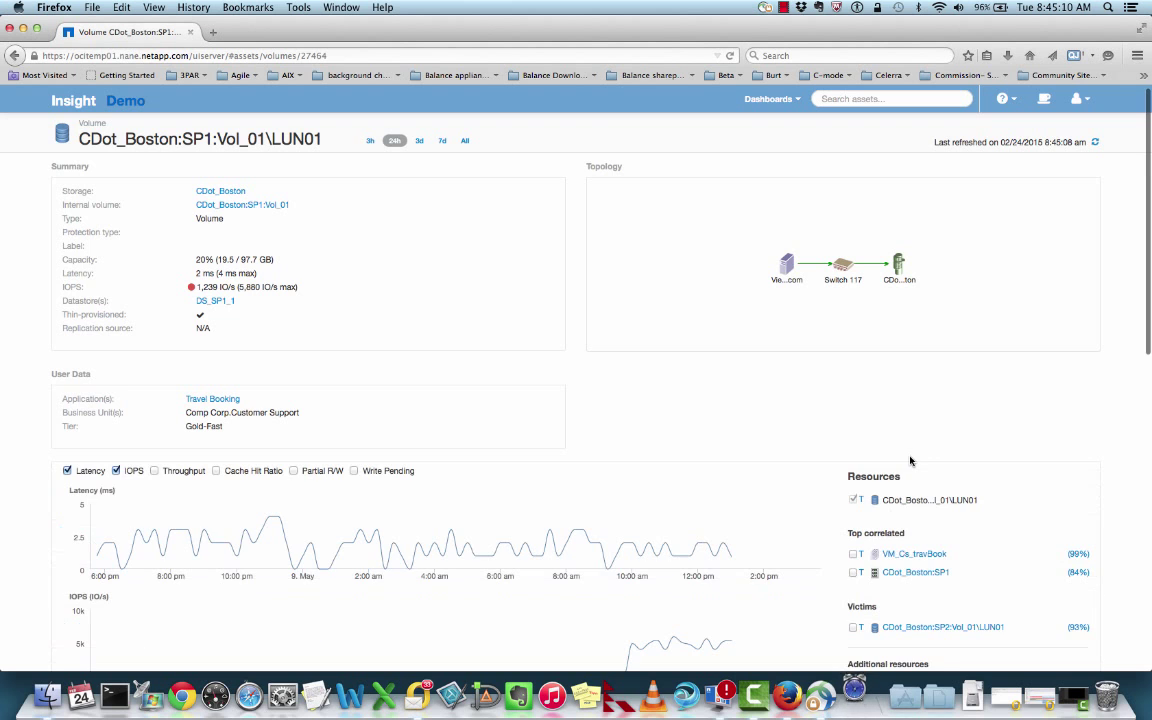
pyautogui.scroll(-2, 910, 460)
pyautogui.scroll(-1, 910, 460)
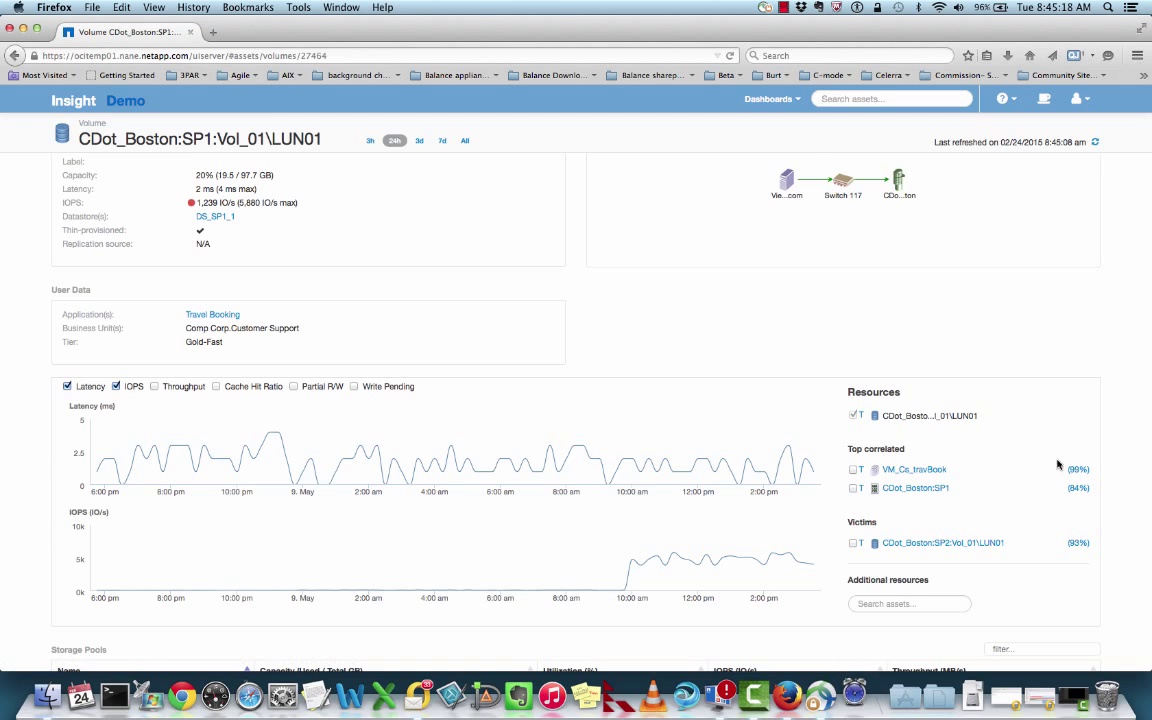
pyautogui.moveTo(1083, 475)
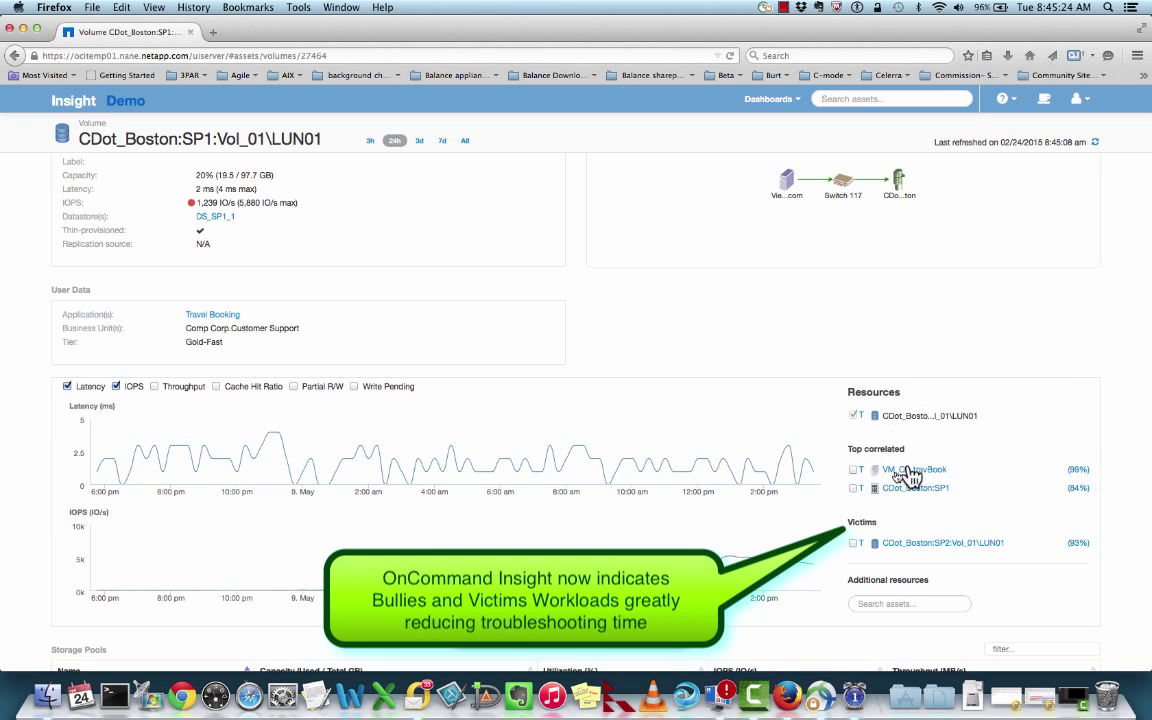
# Overlay the virtual machine VM_Cs_travBook on the volume's charts and compare their latency and IOPS curves
pyautogui.click(854, 471)
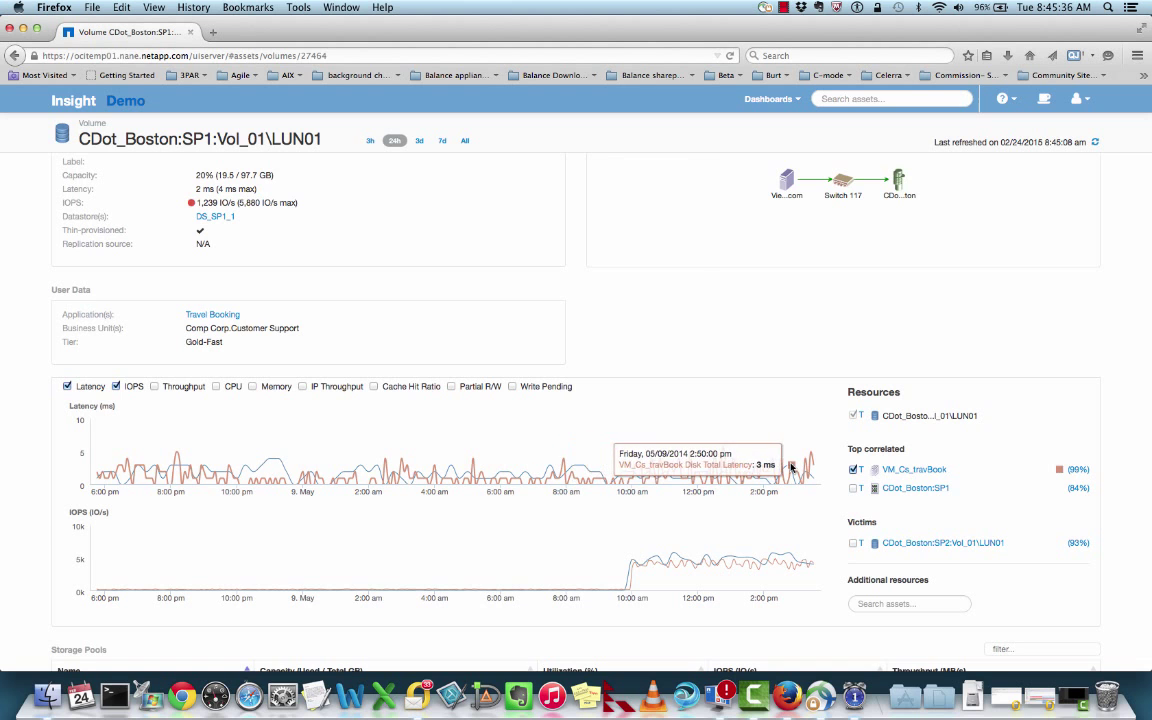
pyautogui.scroll(-3, 640, 572)
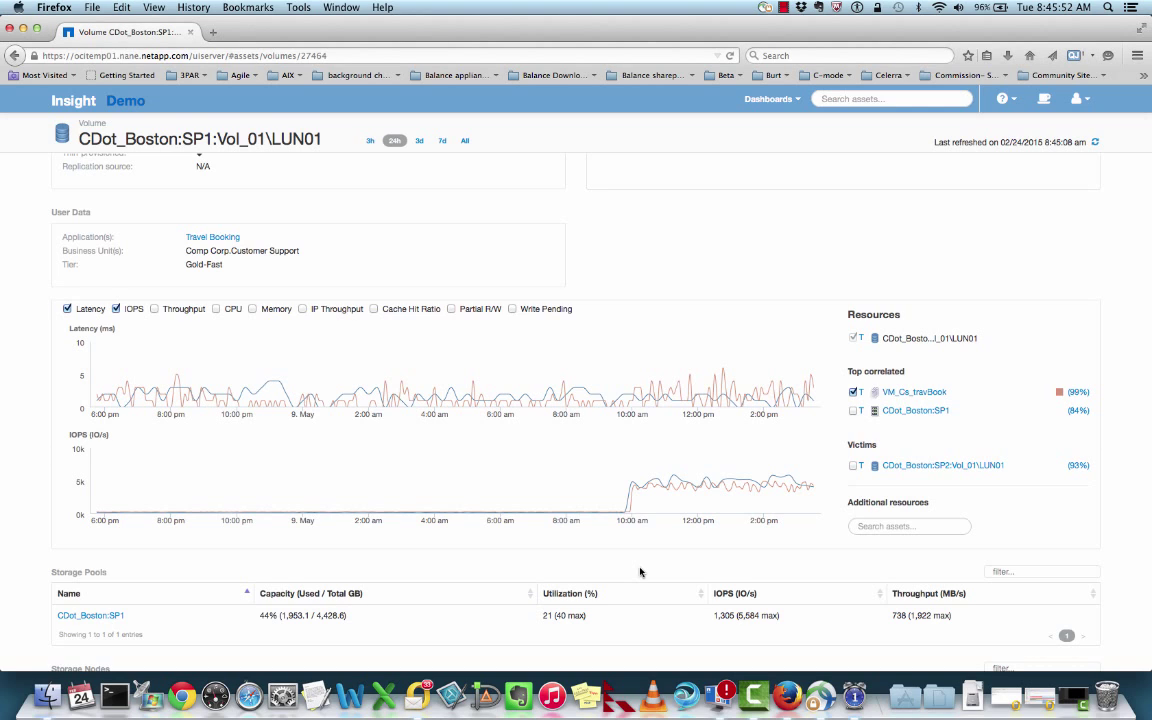
pyautogui.moveTo(648, 463)
pyautogui.scroll(1, 648, 462)
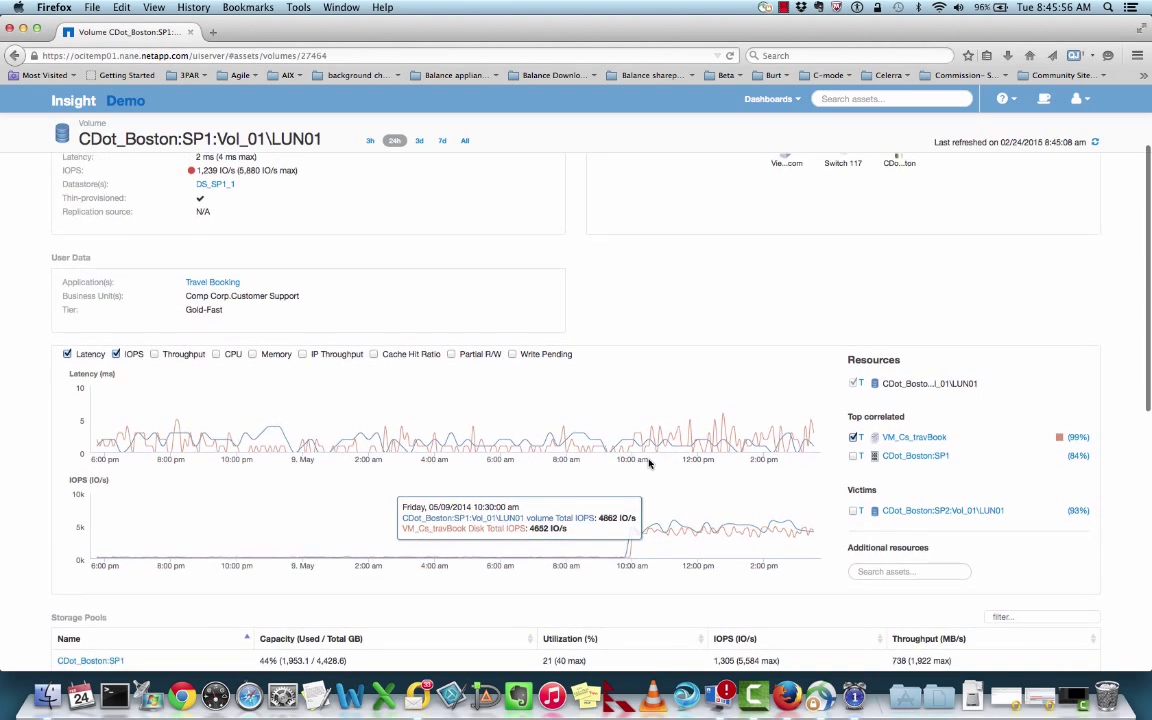
pyautogui.scroll(-1, 648, 462)
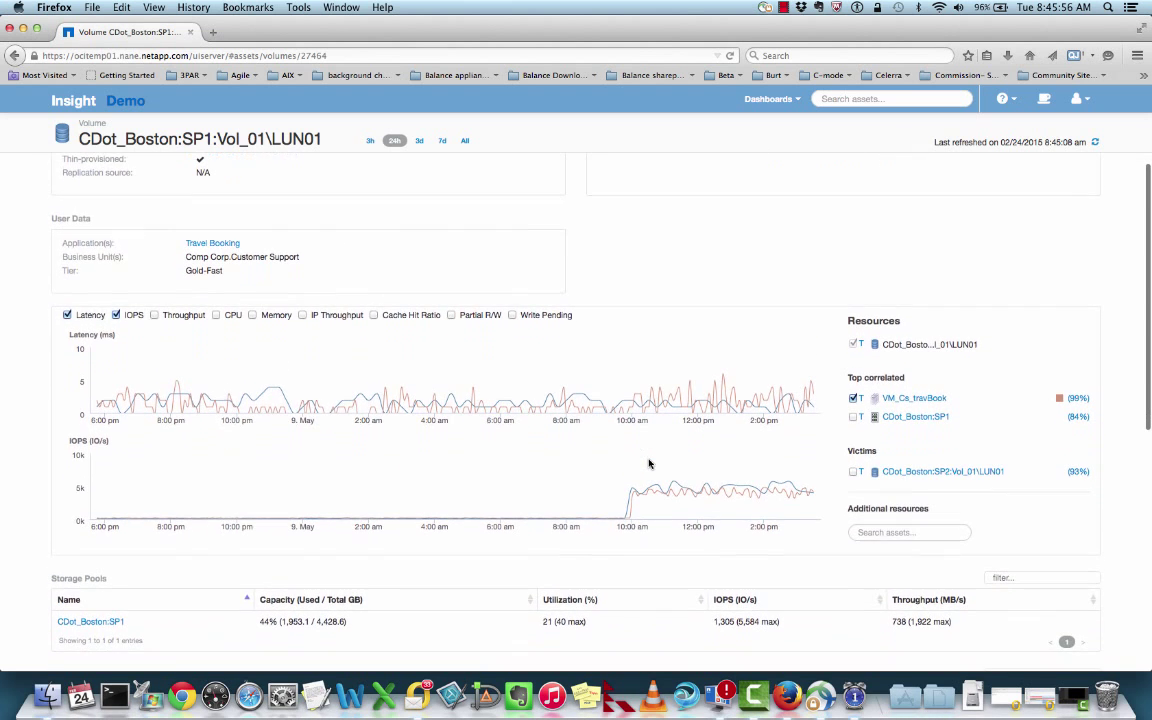
# Add the Throughput, CPU, Memory and Cache Hit Ratio charts and examine VM_Cs_travBook's CPU usage around 10:00 am
pyautogui.click(155, 316)
pyautogui.click(222, 316)
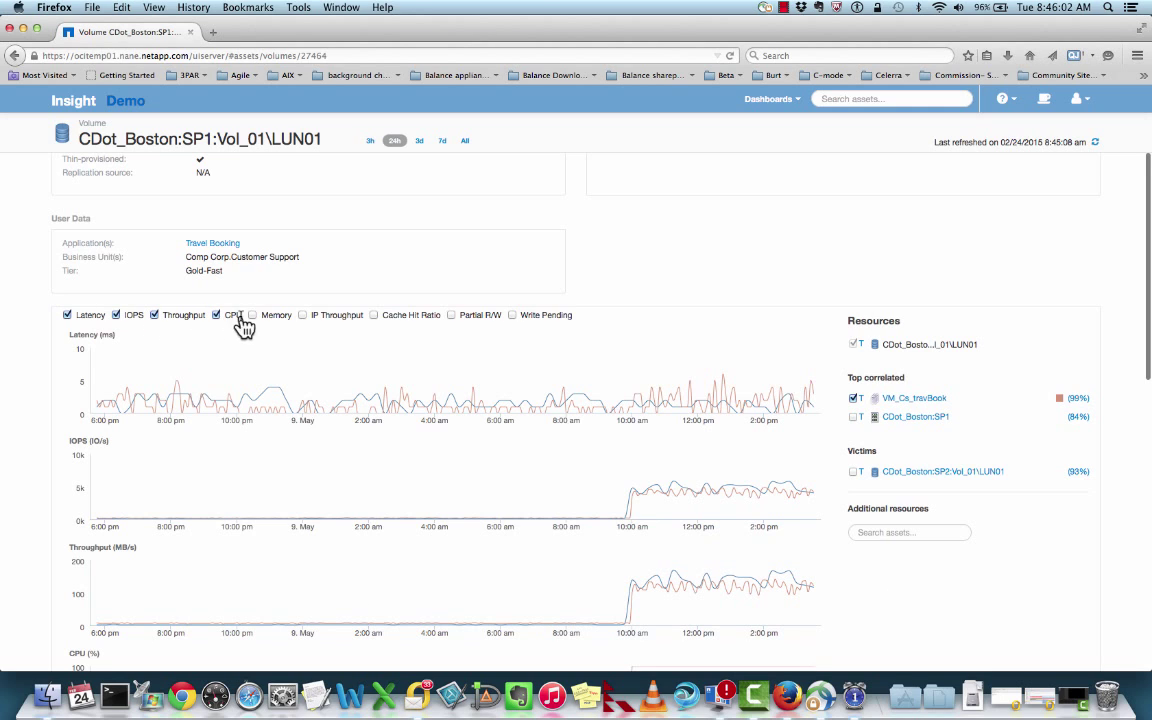
pyautogui.click(254, 316)
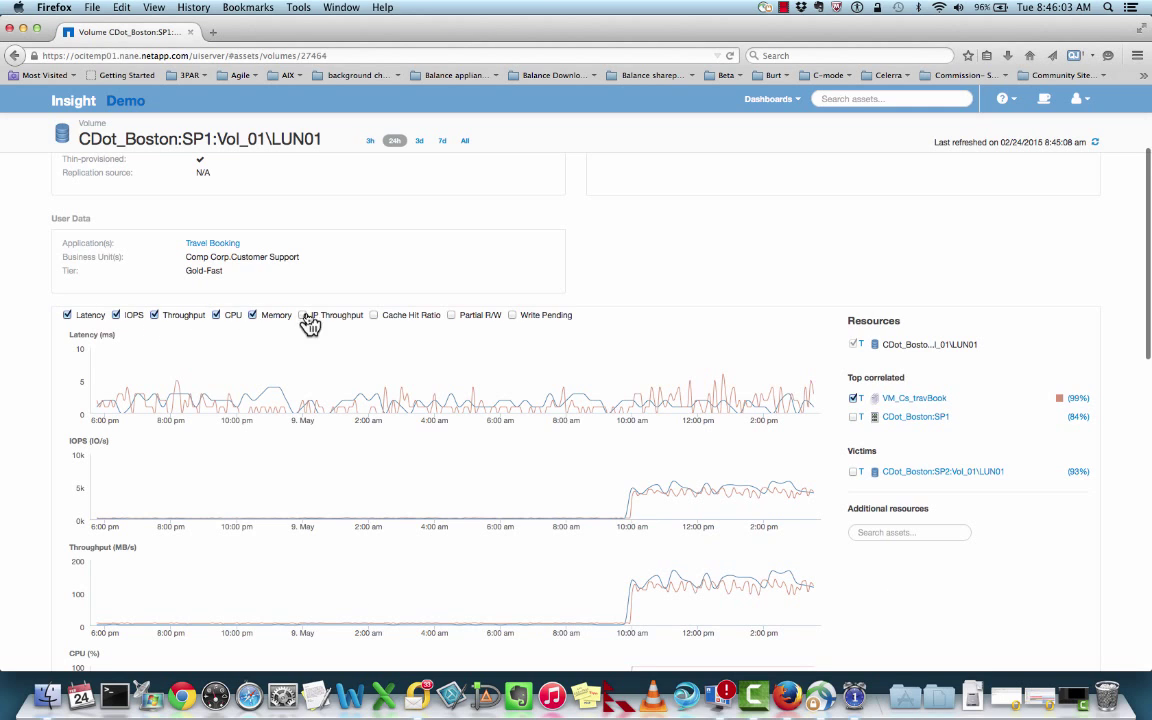
pyautogui.click(376, 317)
pyautogui.scroll(-2, 507, 342)
pyautogui.scroll(-1, 507, 342)
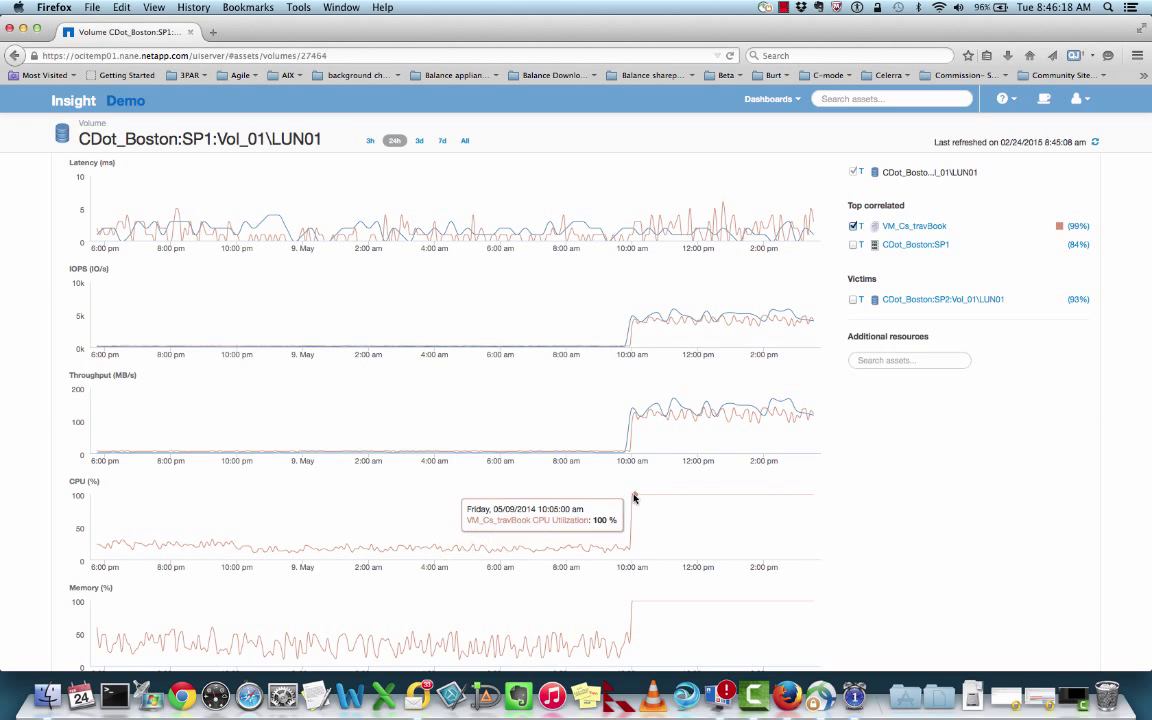
# Examine VM_Cs_travBook's memory usage around 10:00 am and the Cache Hit Ratio chart, and review the volume's summary and user data
pyautogui.scroll(-2, 636, 497)
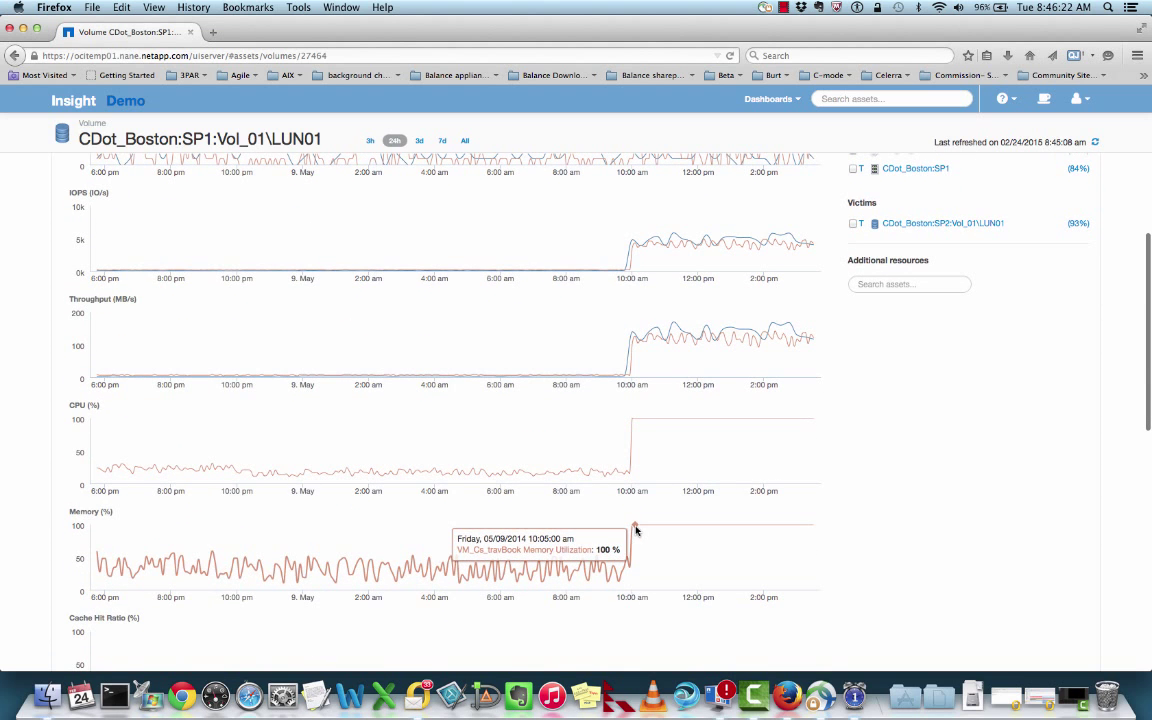
pyautogui.scroll(-1, 636, 530)
pyautogui.scroll(3, 636, 530)
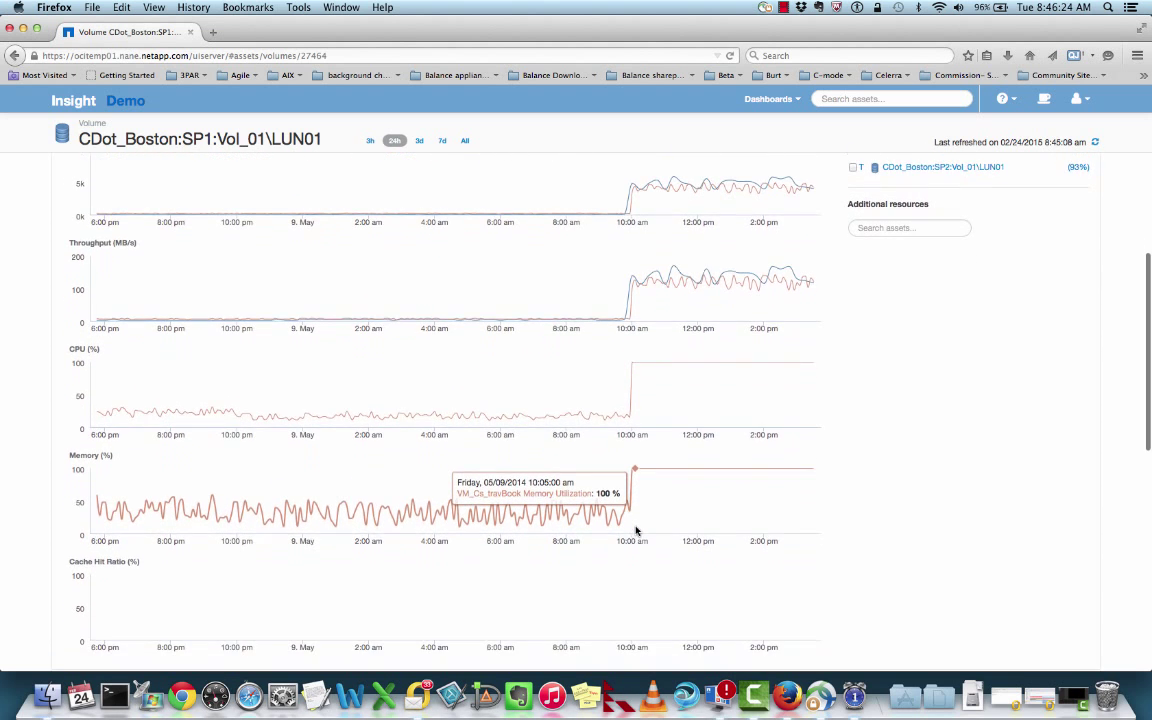
pyautogui.scroll(6, 636, 530)
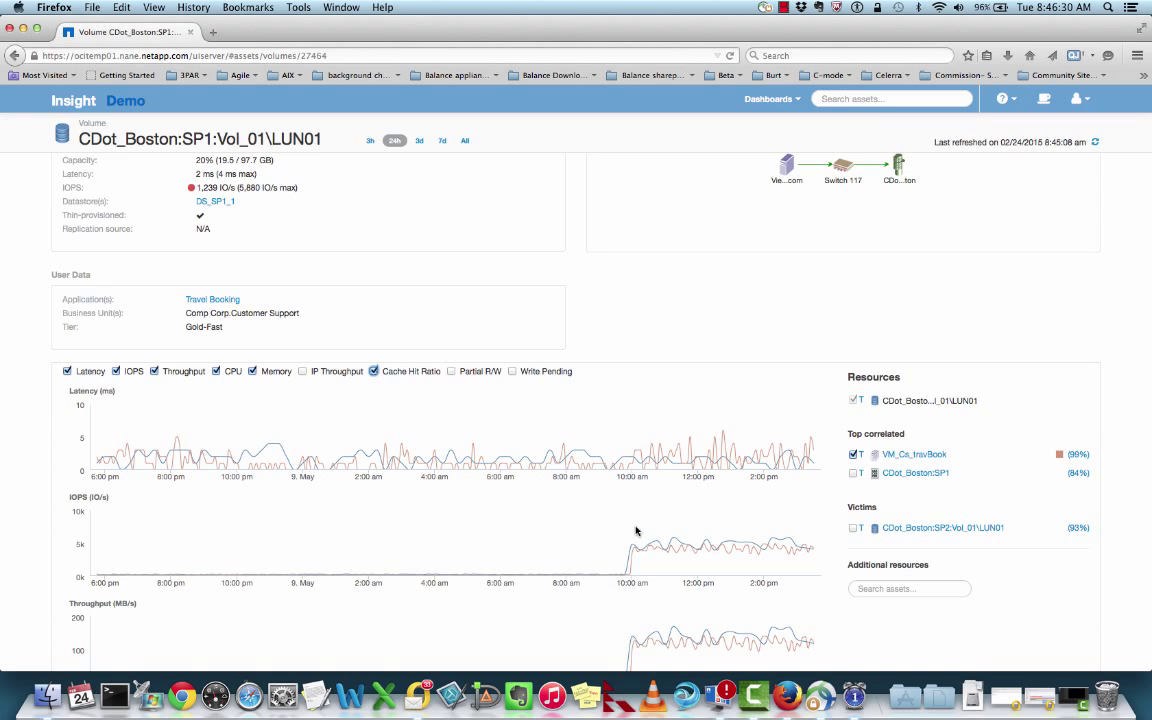
pyautogui.scroll(3, 636, 530)
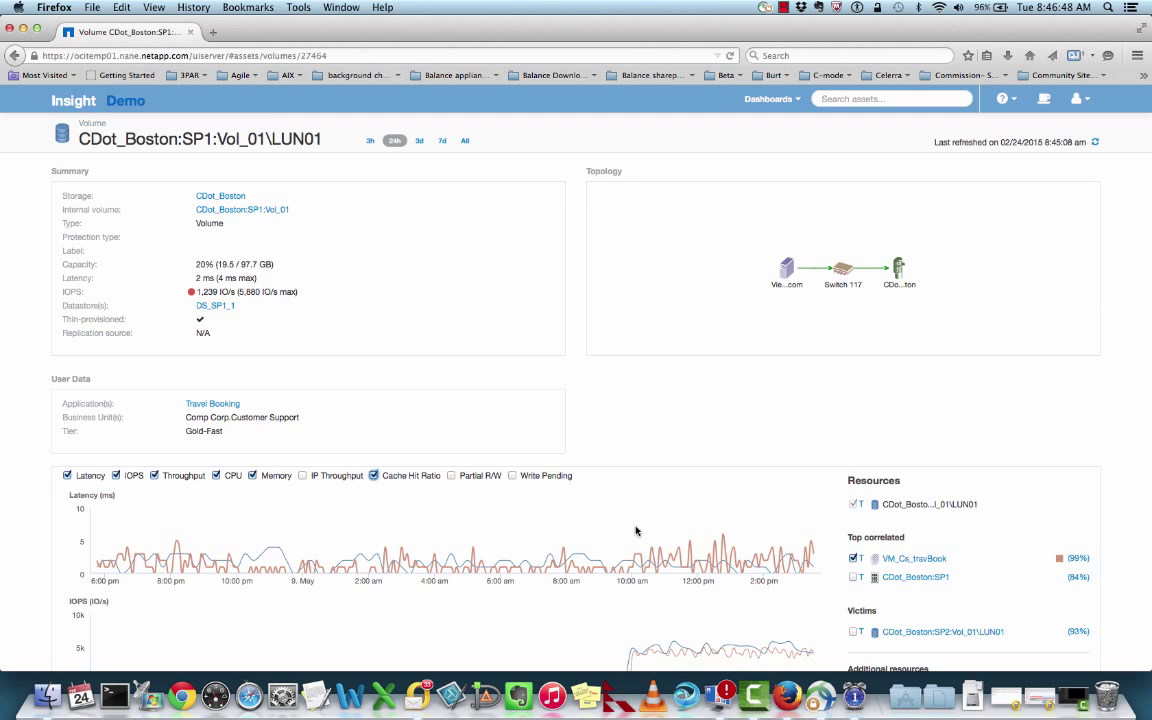
# Add storage node CDot_Boston_N2 as an additional resource and compare its utilization with VM_Cs_travBook's IOPS after 10:00 am
pyautogui.scroll(-2, 770, 470)
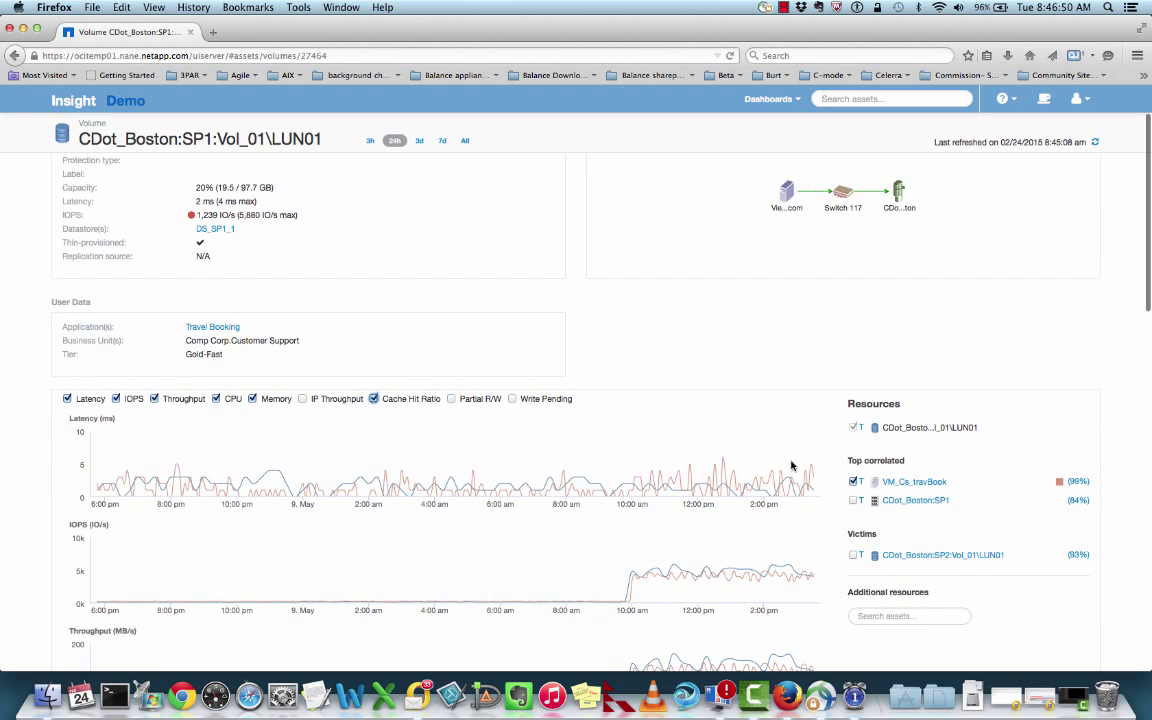
pyautogui.scroll(-1, 791, 465)
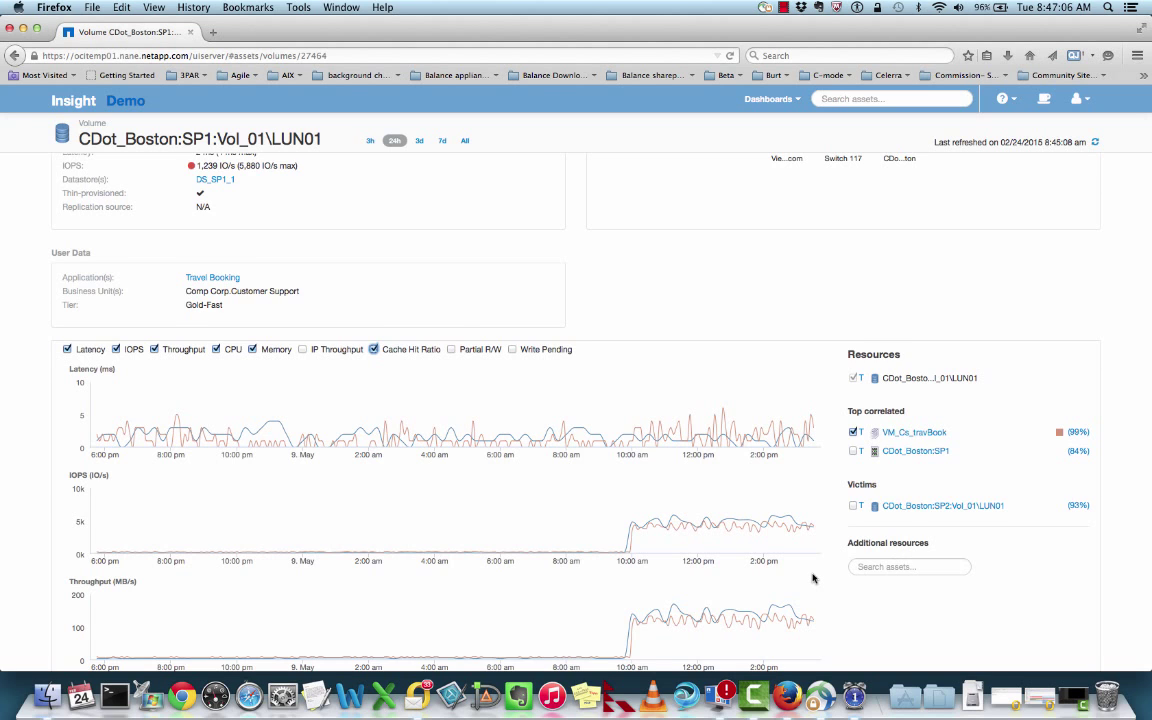
pyautogui.scroll(-2, 812, 578)
pyautogui.click(889, 540)
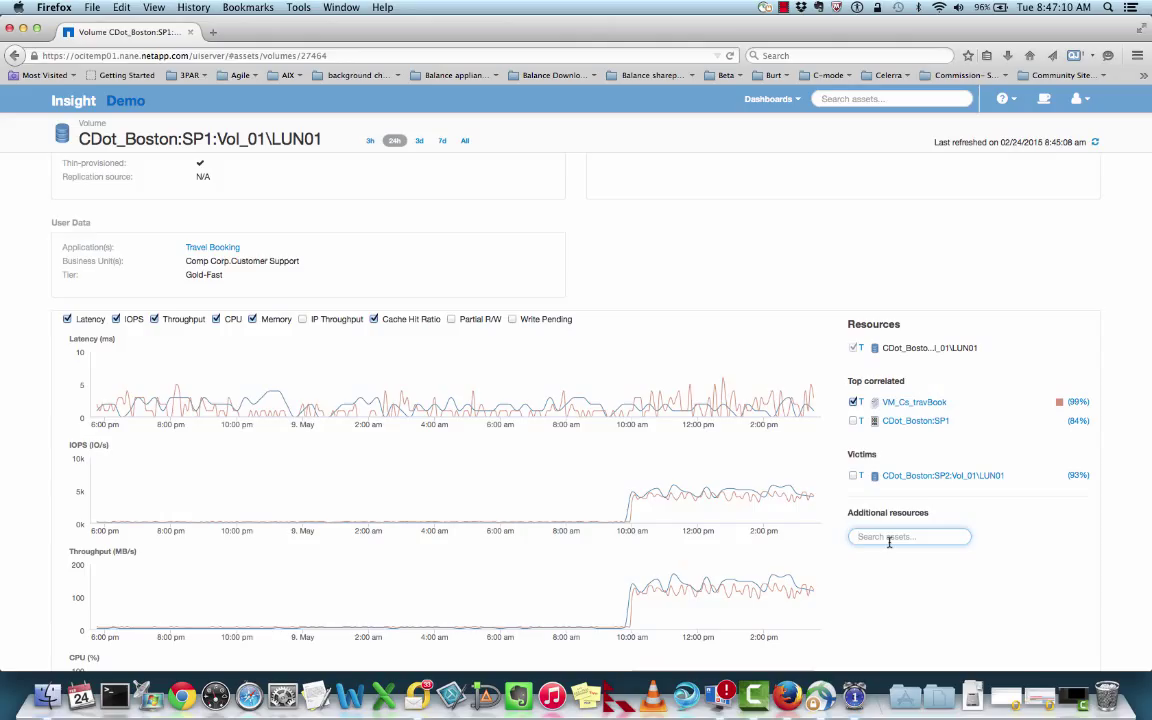
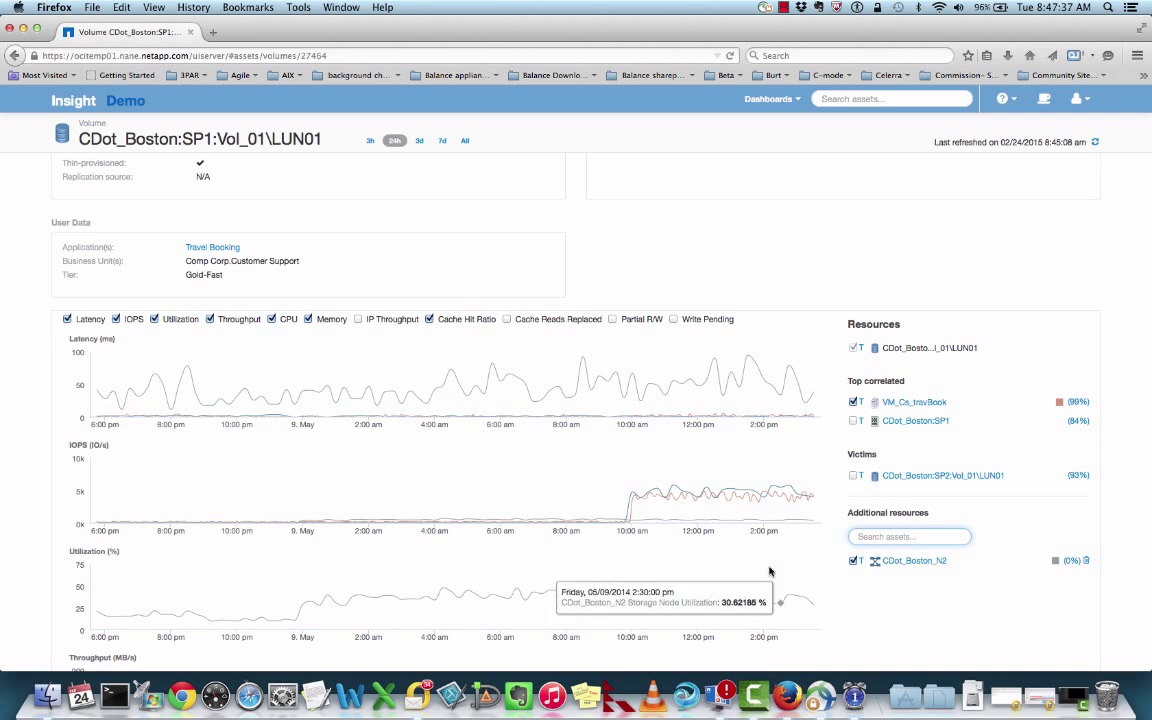
pyautogui.moveTo(652, 524)
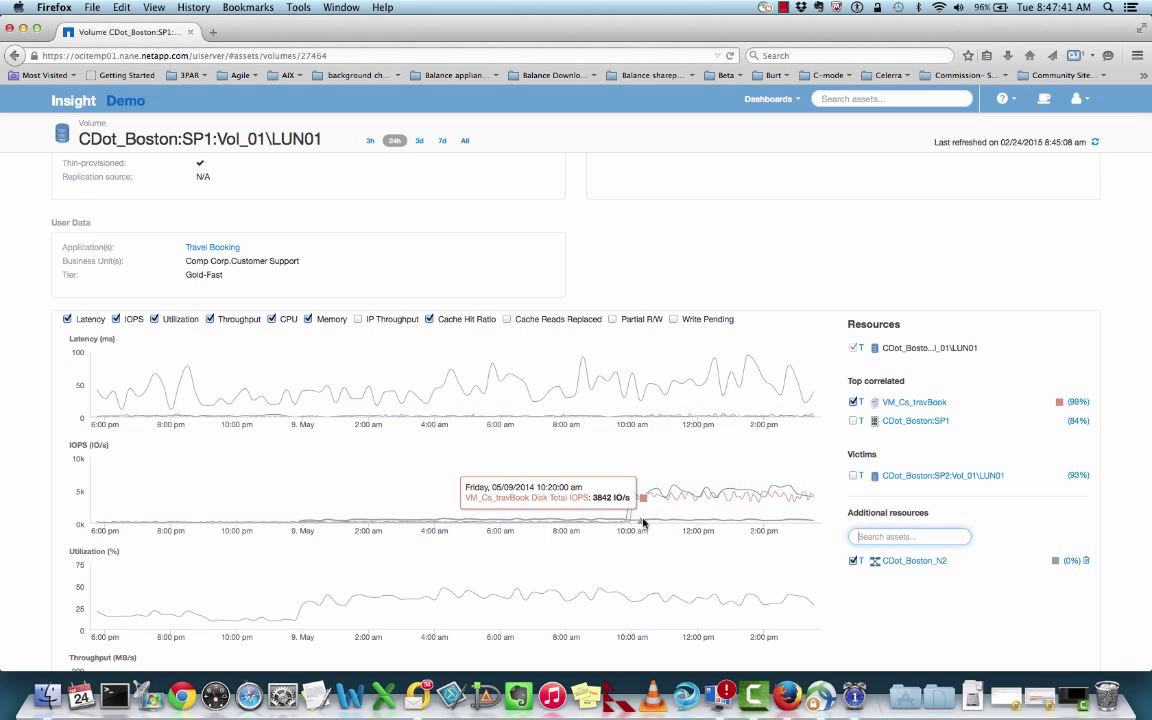
pyautogui.moveTo(647, 596)
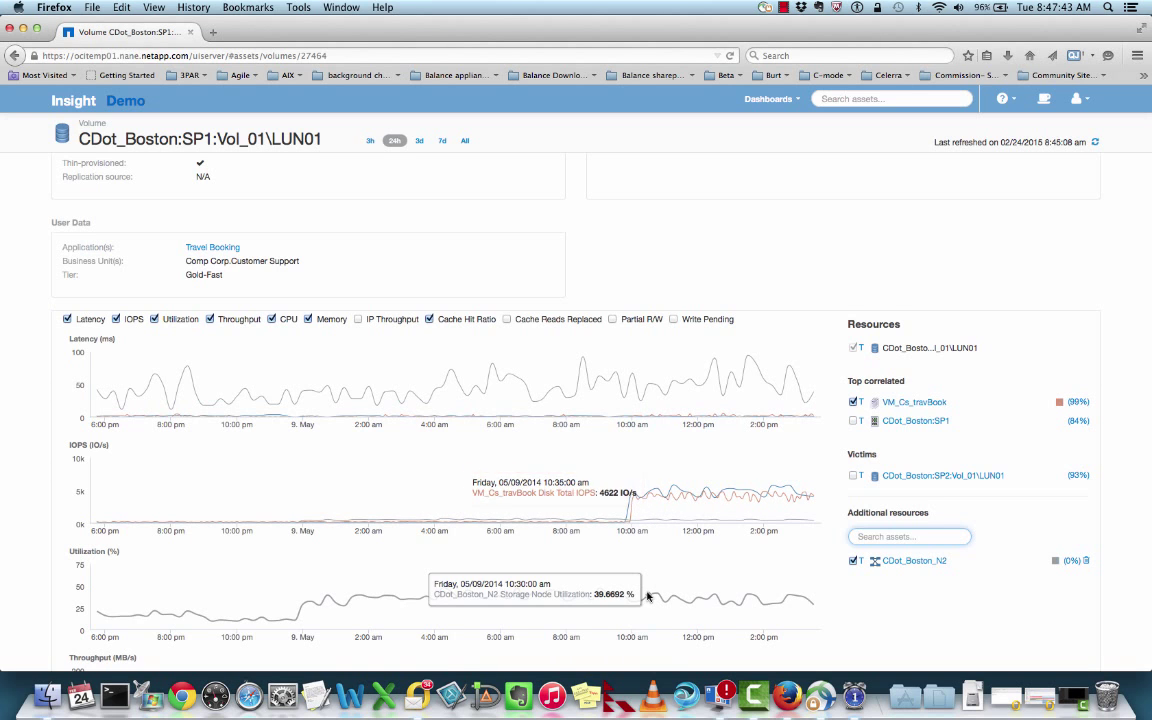
# Search additional resources for "node" and "sym" to add storage node CDot_Boston_N3 and storage array Sym-Perf to the charts
pyautogui.scroll(-2, 648, 597)
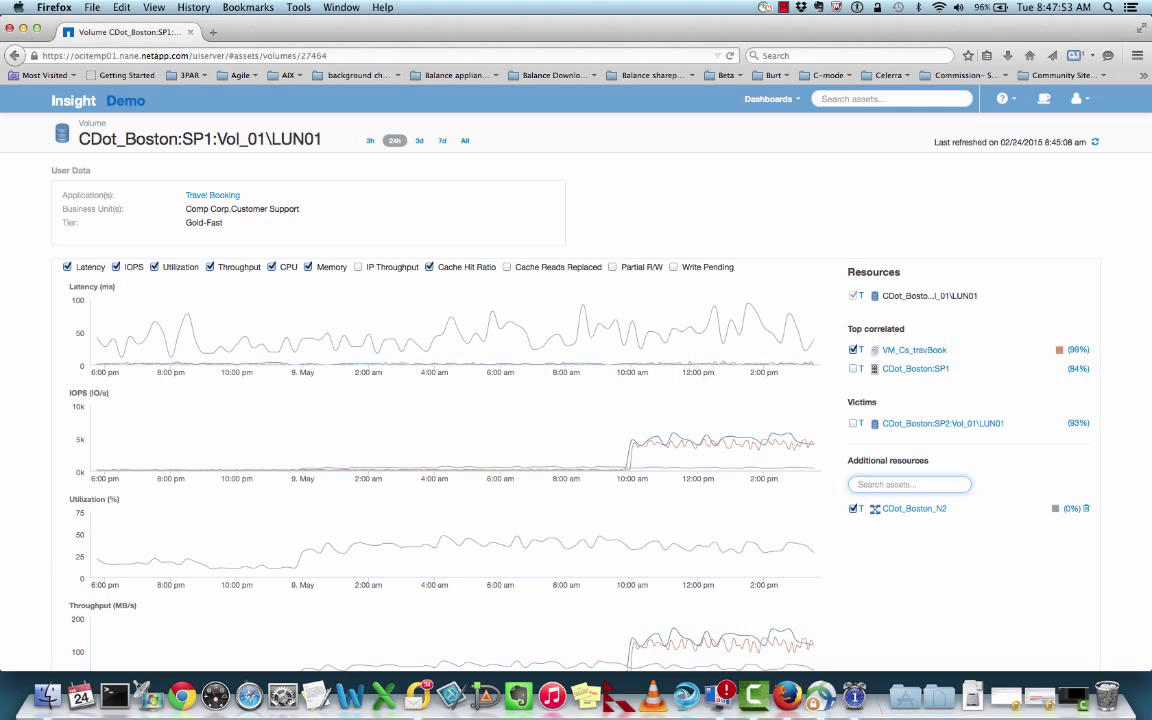
pyautogui.write('node')
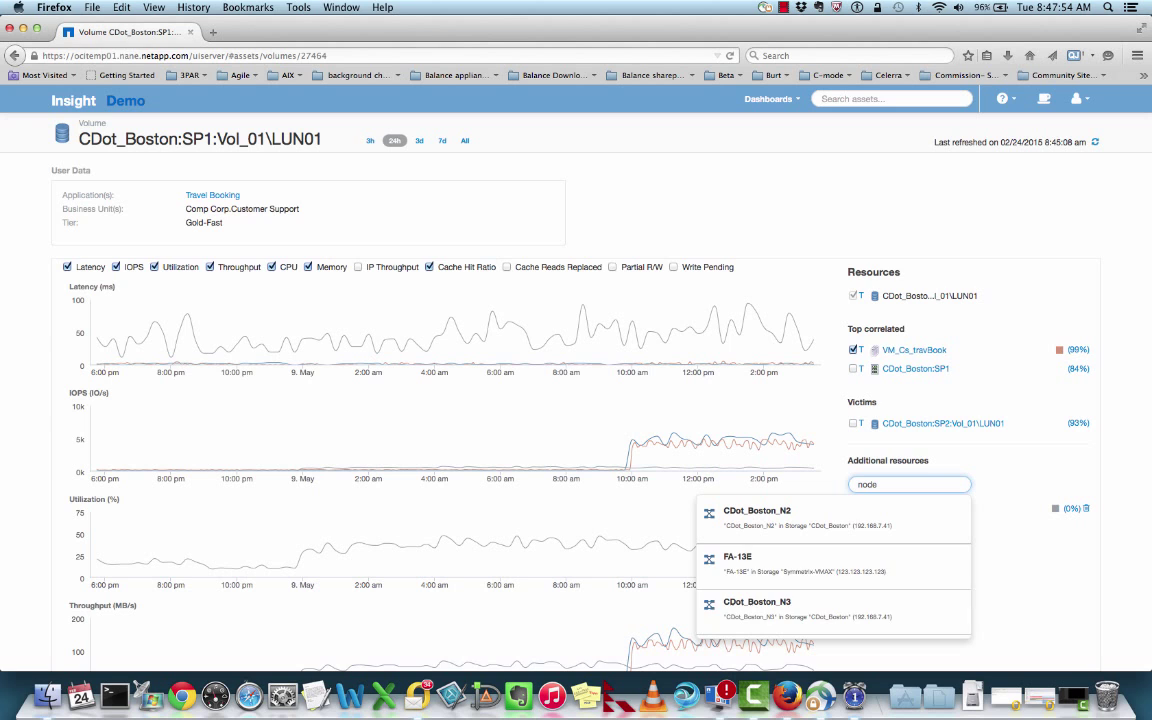
pyautogui.click(786, 608)
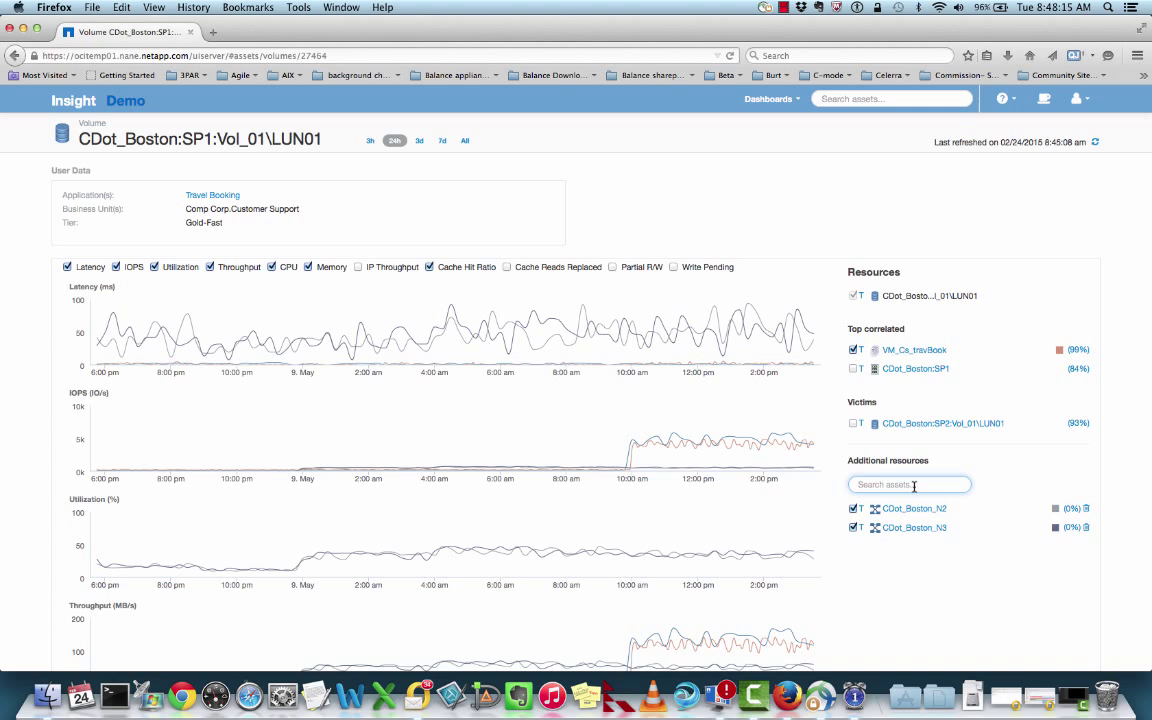
pyautogui.write('sym')
pyautogui.click(851, 537)
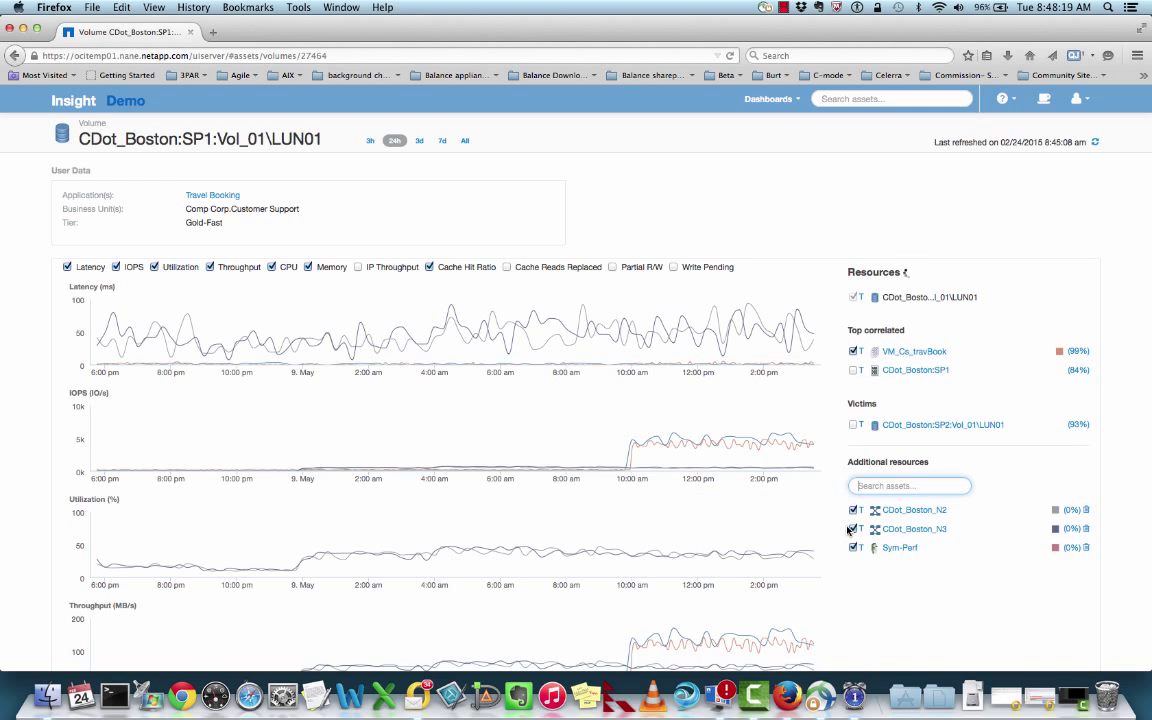